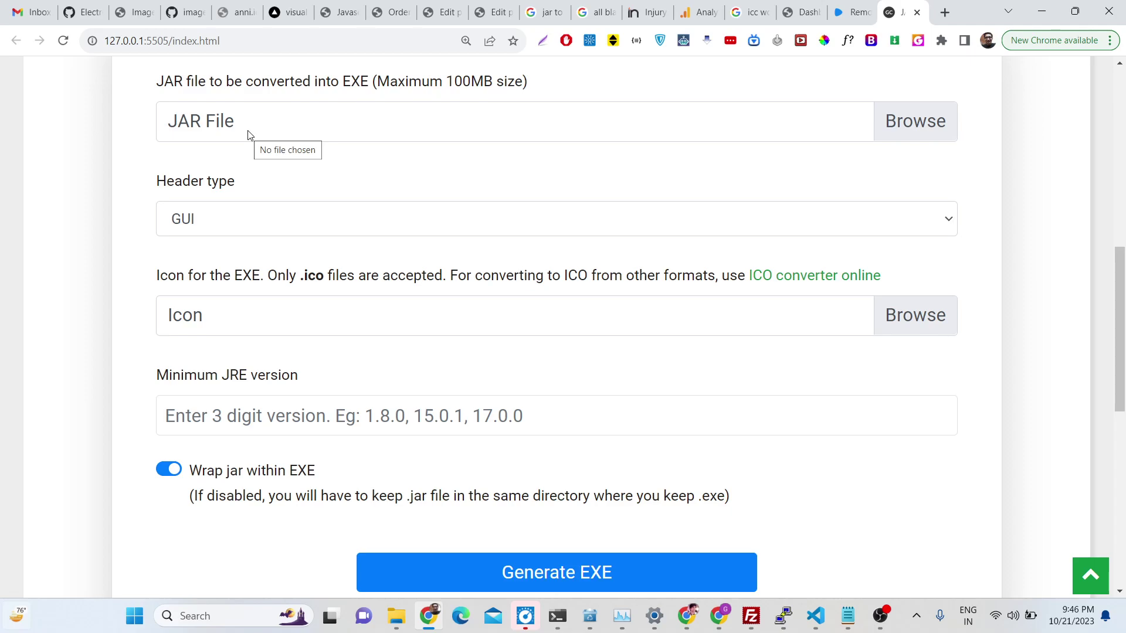
In a new tab on google.com, search 'JAR full form in java'.
left_click(945, 11)
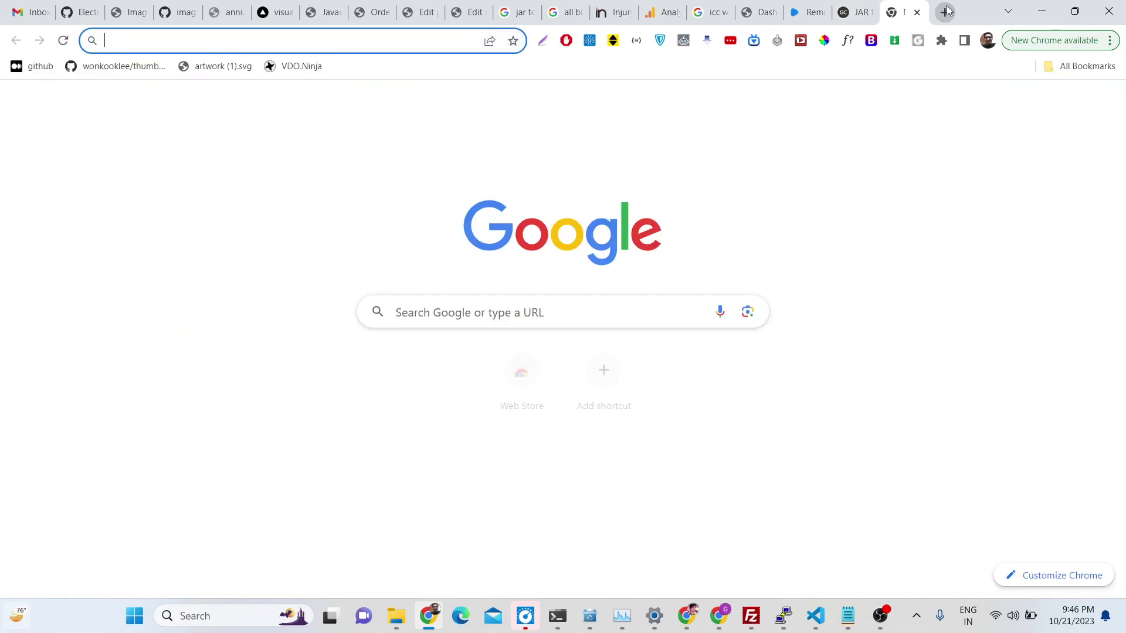
type("google.co")
key("Return")
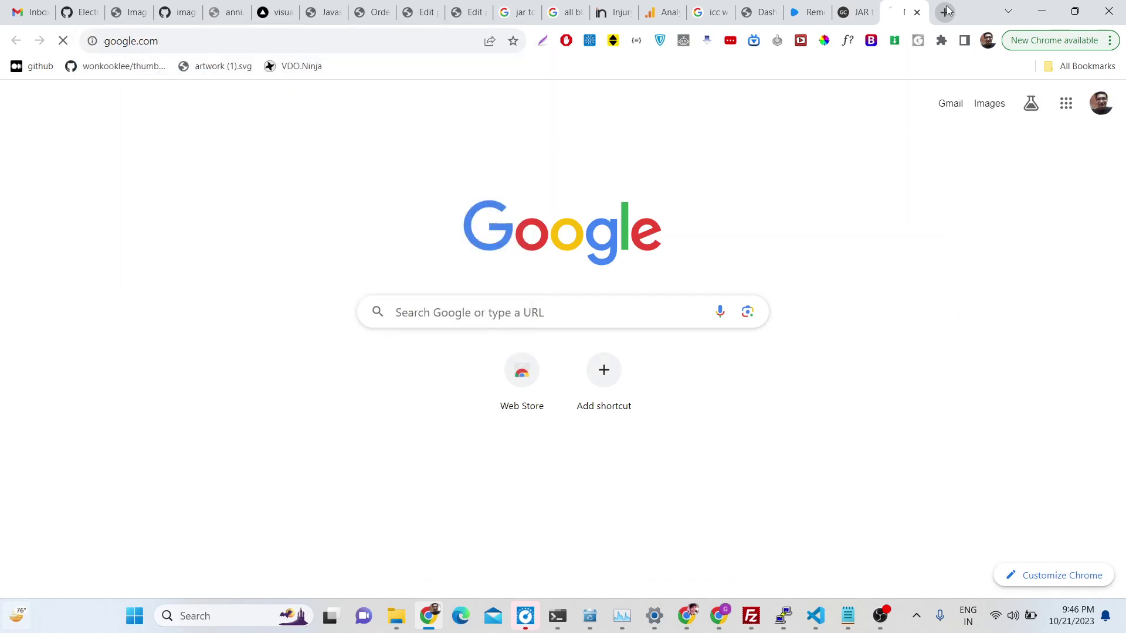
type("JA")
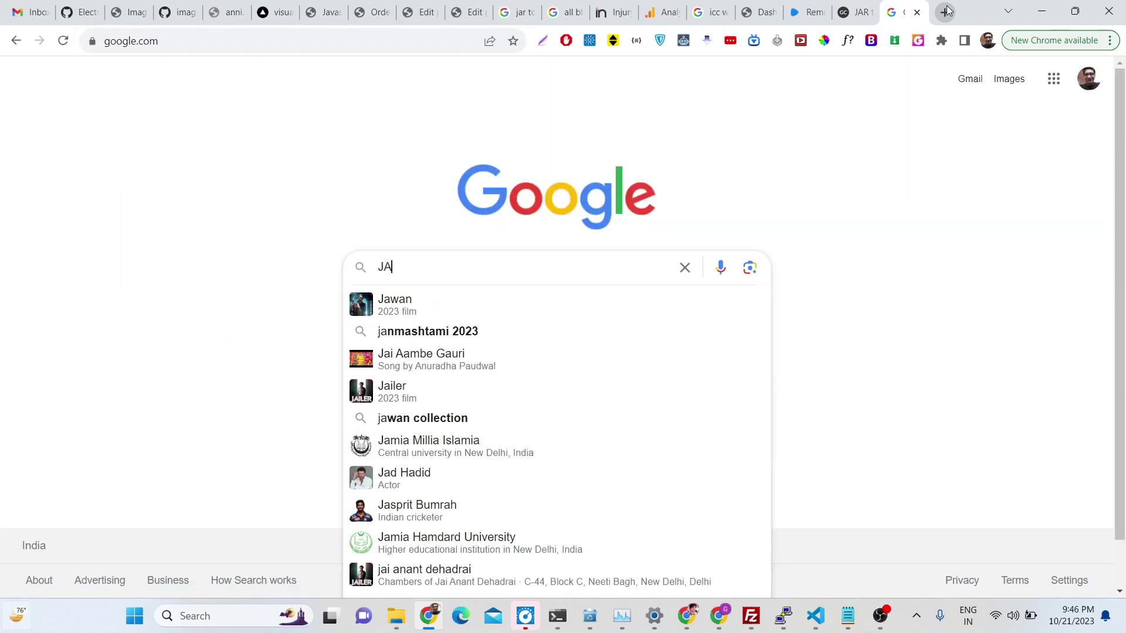
type("R full for")
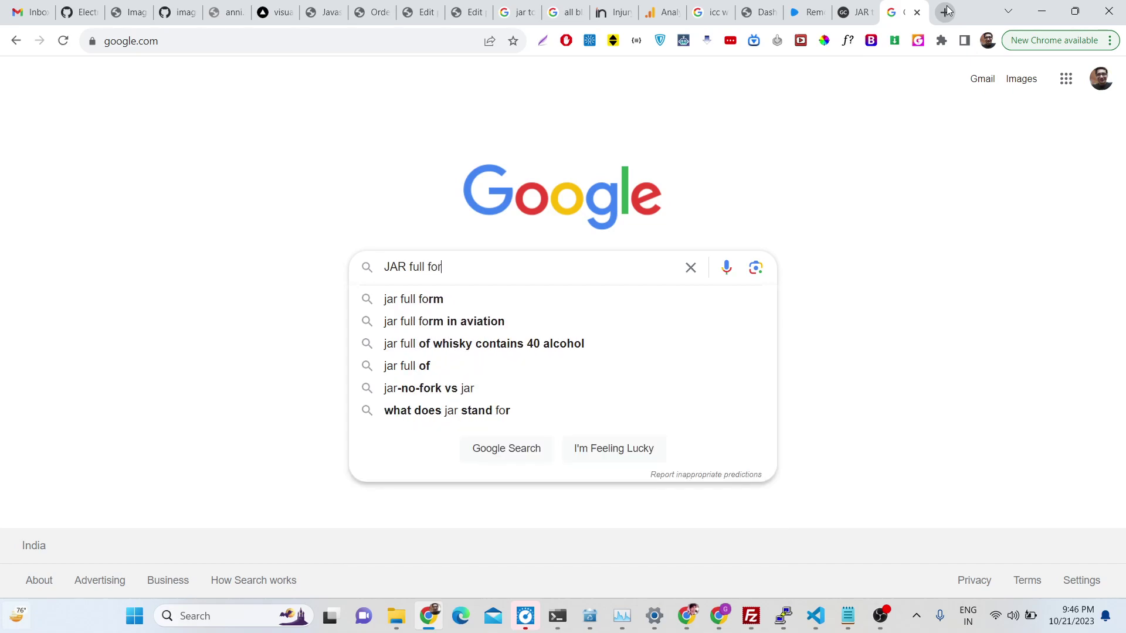
type("m in java")
key("Return")
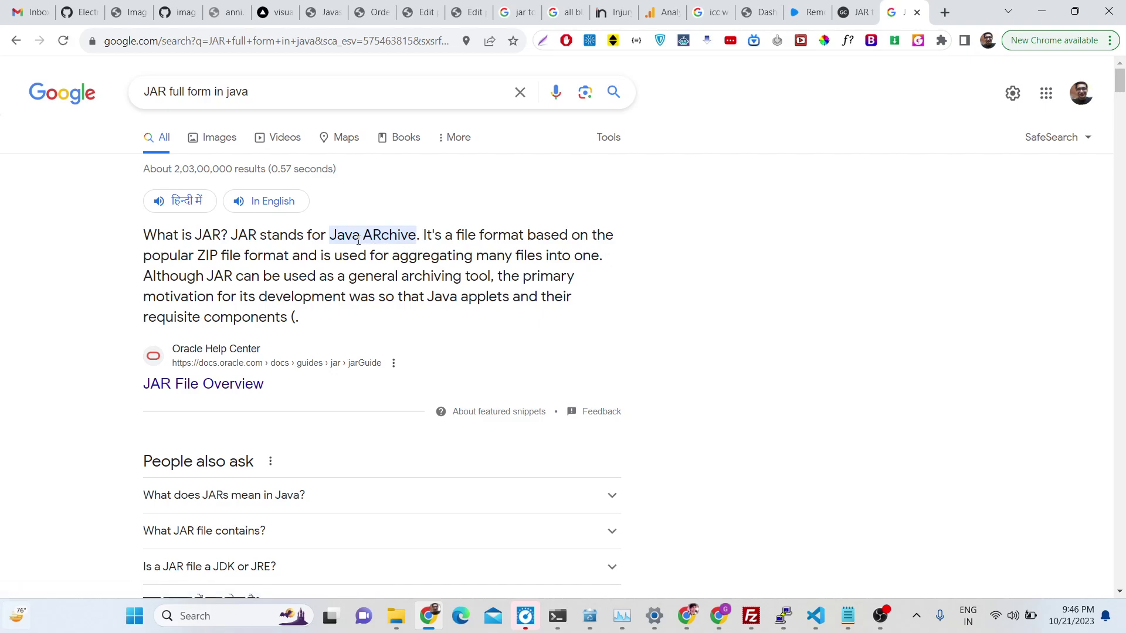
Highlight 'Java ARchive' and the ZIP file-format phrases in the answer snippet.
left_click_drag(332, 236, 526, 234)
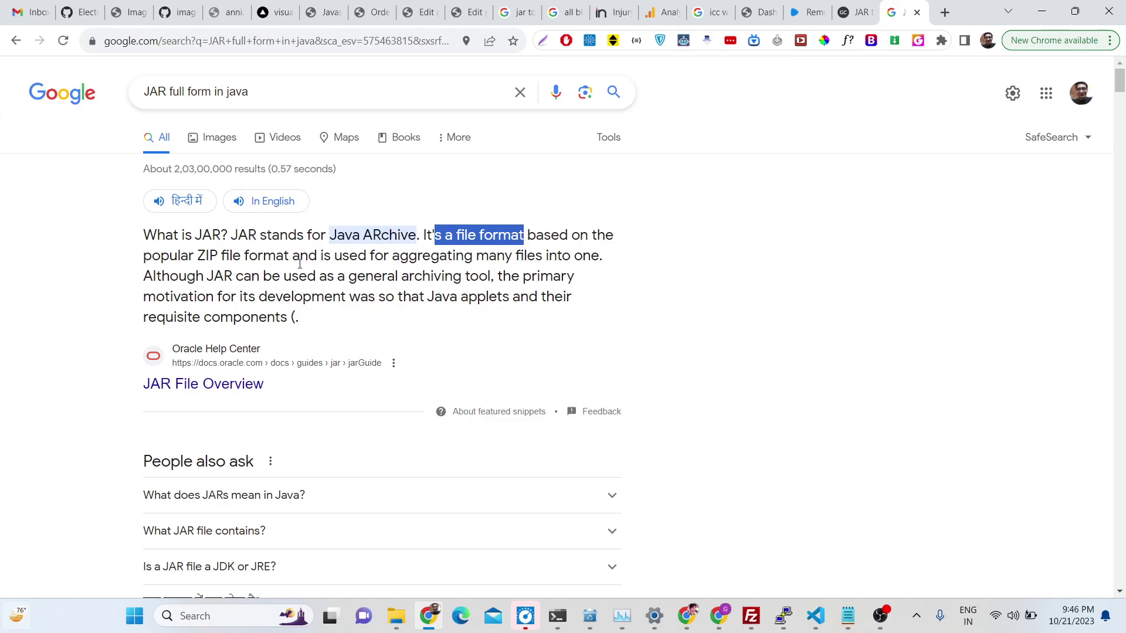
left_click_drag(284, 256, 401, 257)
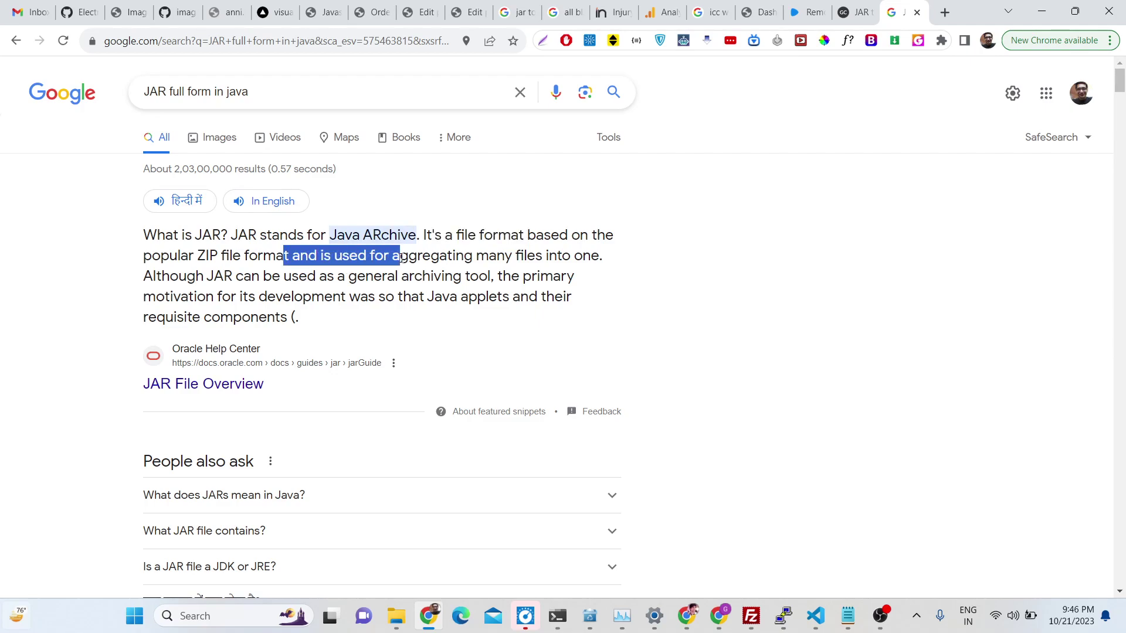
left_click(277, 261)
left_click_drag(224, 256, 419, 256)
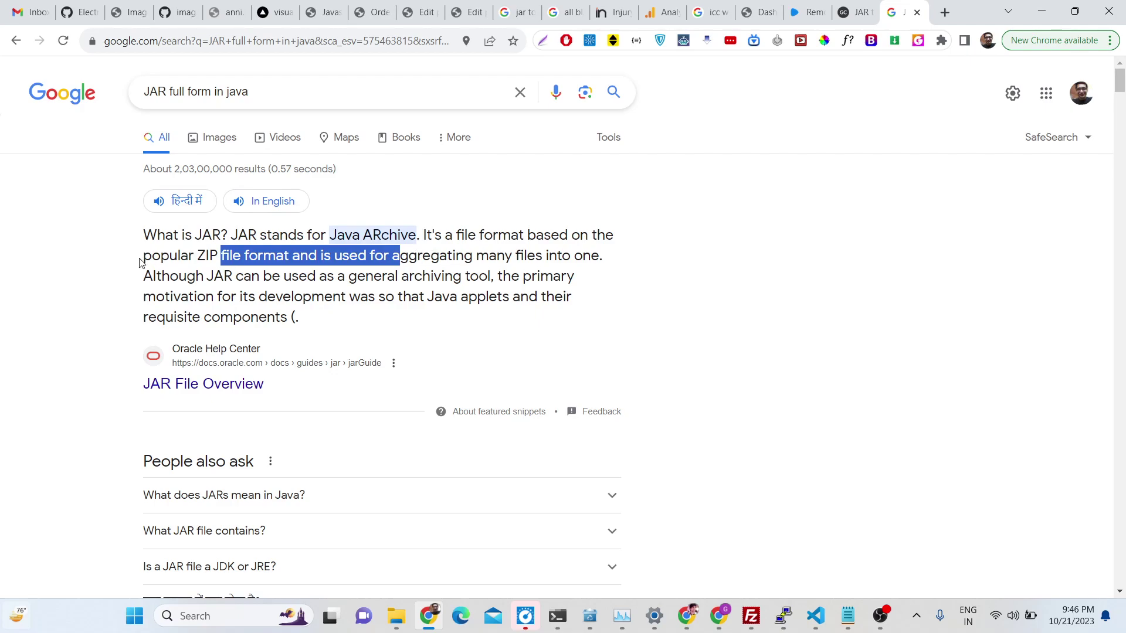
left_click_drag(141, 262, 270, 259)
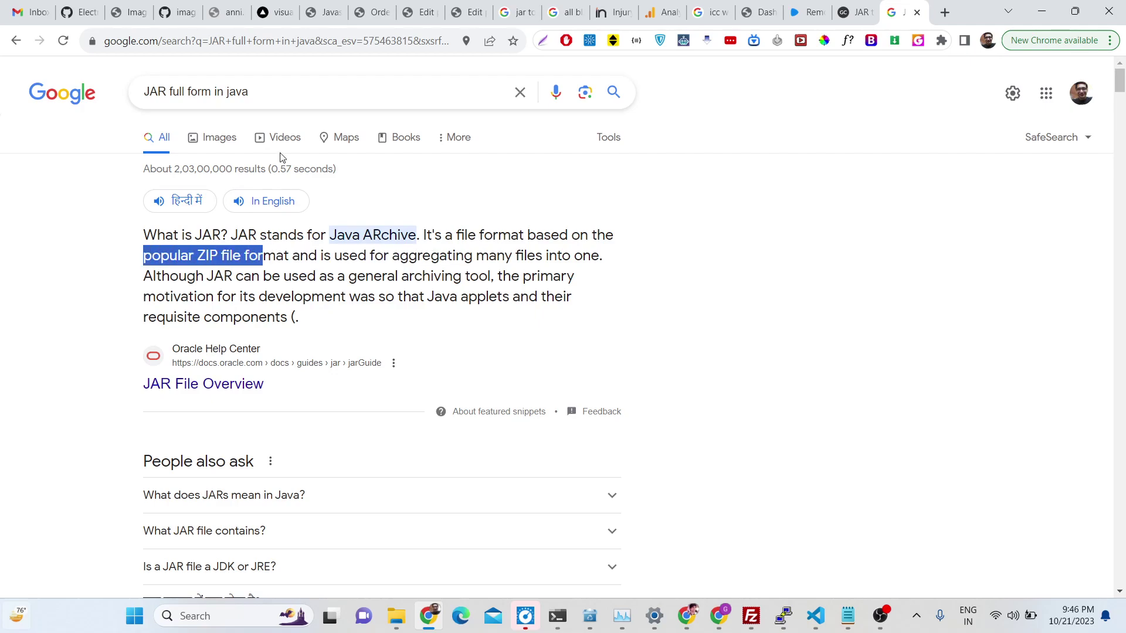
Replace the query with 'jar to exe converter' and scroll through the results.
triple_click(294, 94)
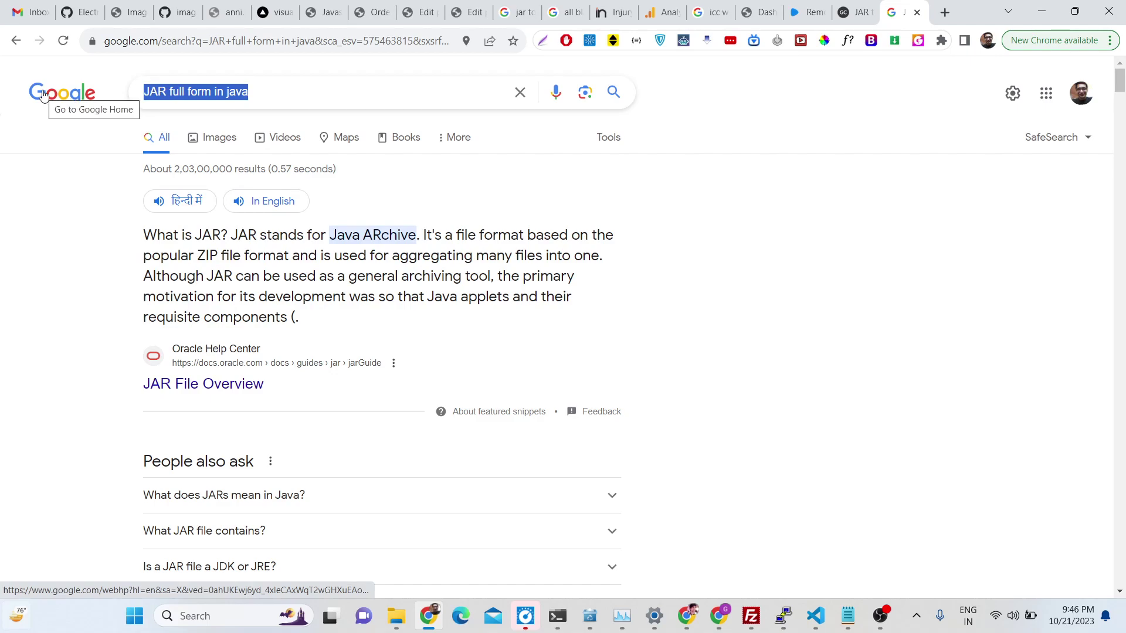
type("jar to e")
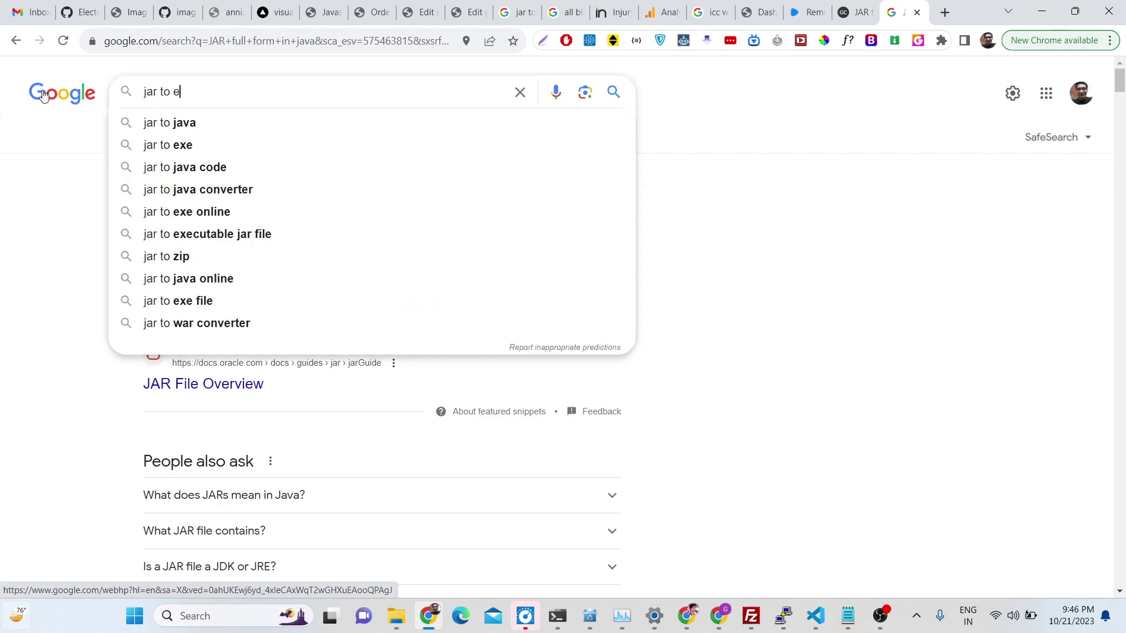
type("xe ")
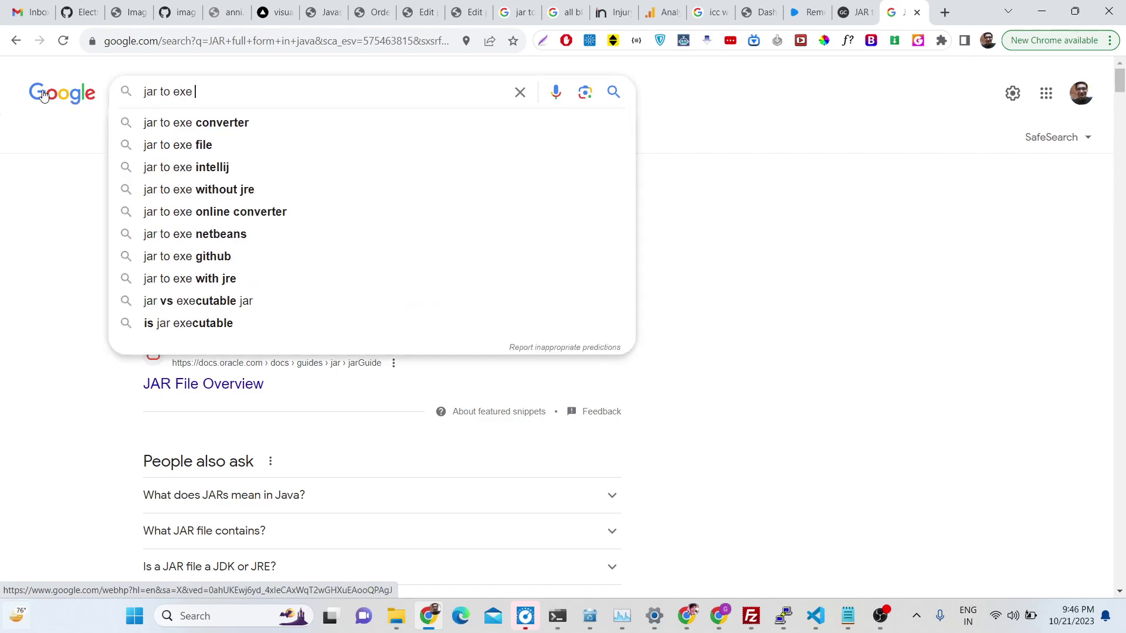
type("converter")
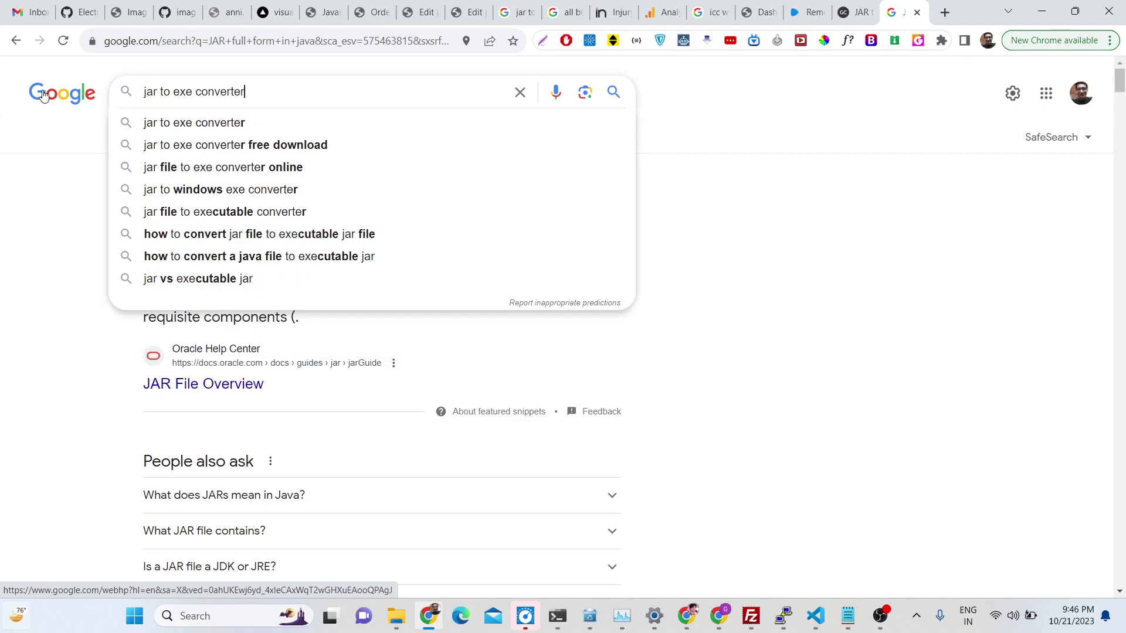
key("Return")
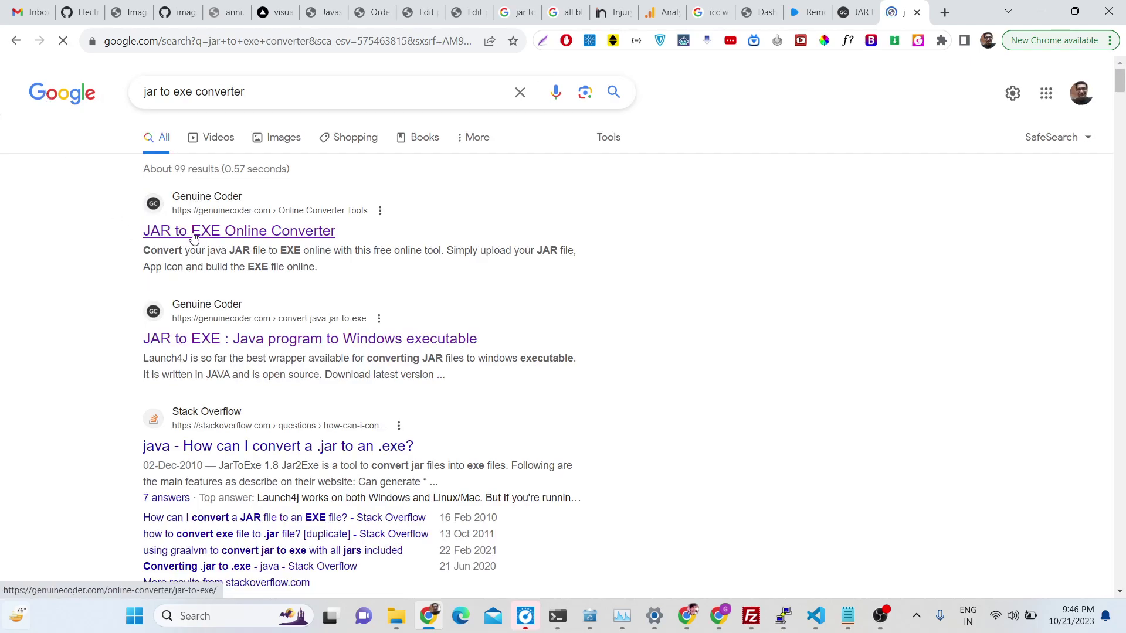
scroll(201, 237, "down", 10)
scroll(202, 235, "down", 3)
scroll(201, 236, "down", 5)
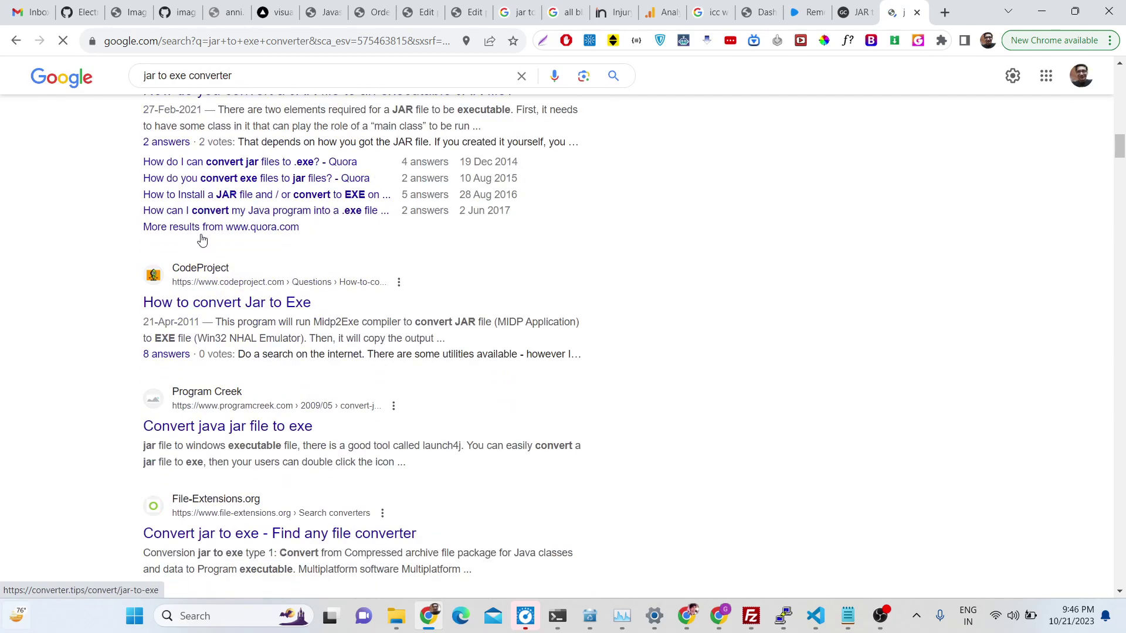
scroll(202, 236, "down", 4)
scroll(202, 240, "up", 10)
scroll(202, 241, "up", 10)
scroll(202, 240, "up", 2)
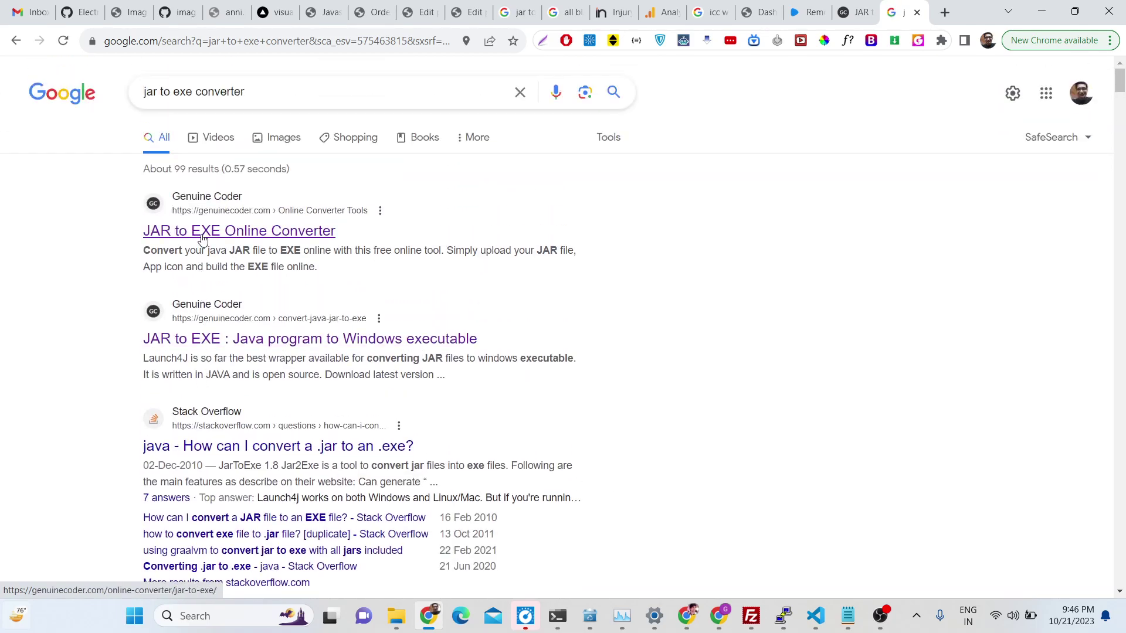
Return to the converter page and browse for the JAR file in Downloads.
left_click(857, 13)
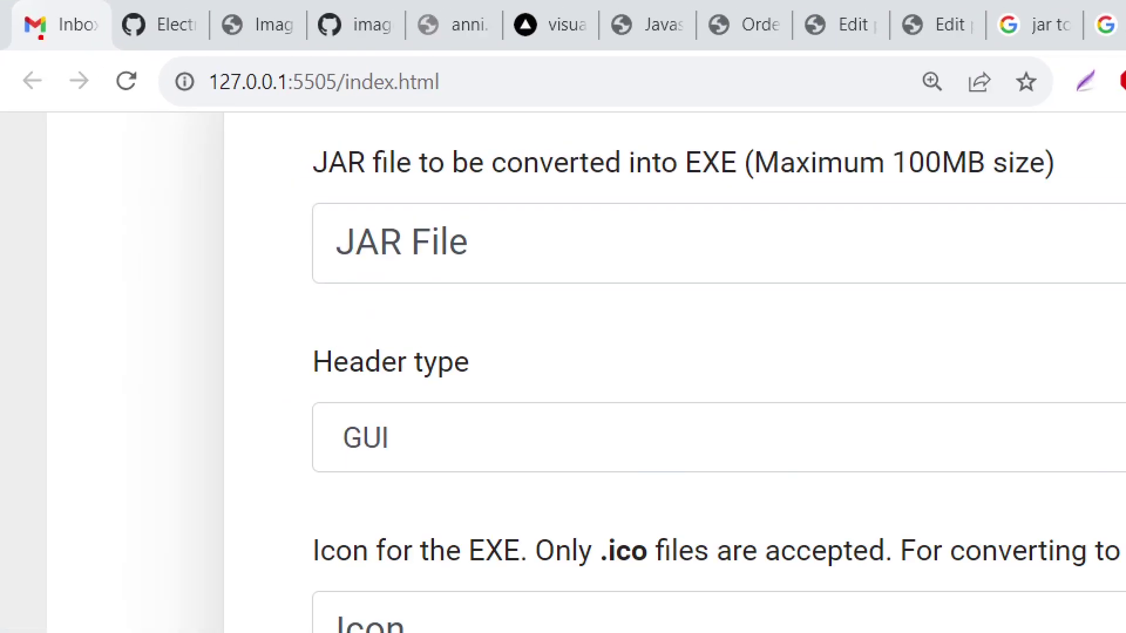
mouse_move(187, 58)
left_mouse_down()
mouse_move(324, 128)
mouse_move(516, 73)
mouse_move(294, 50)
mouse_move(186, 54)
left_mouse_up()
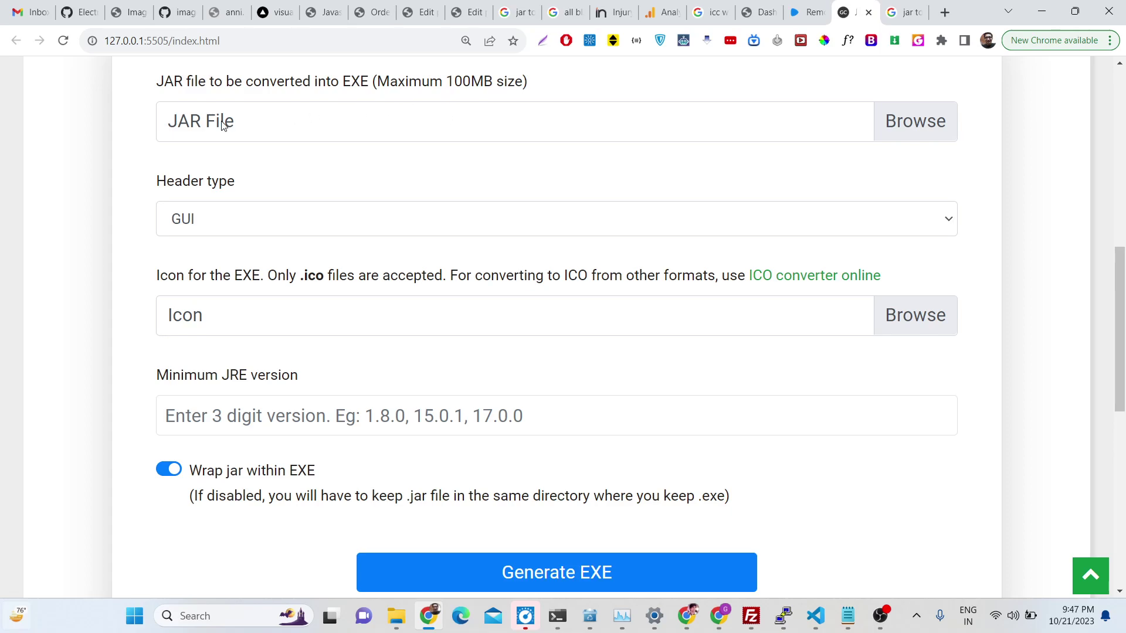
left_click(912, 123)
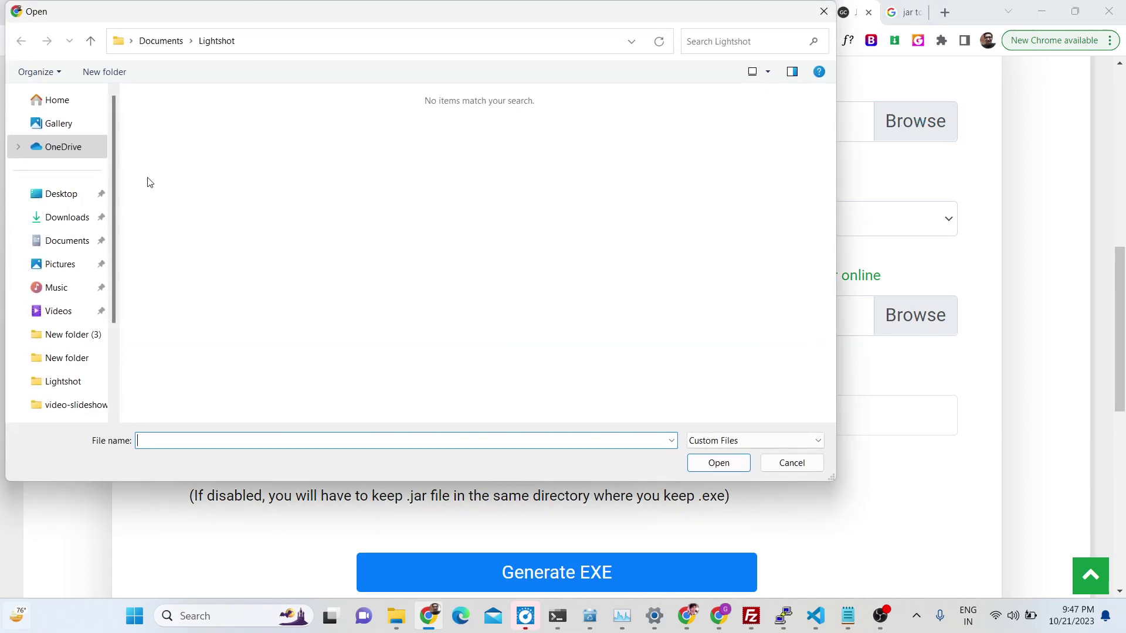
left_click(78, 212)
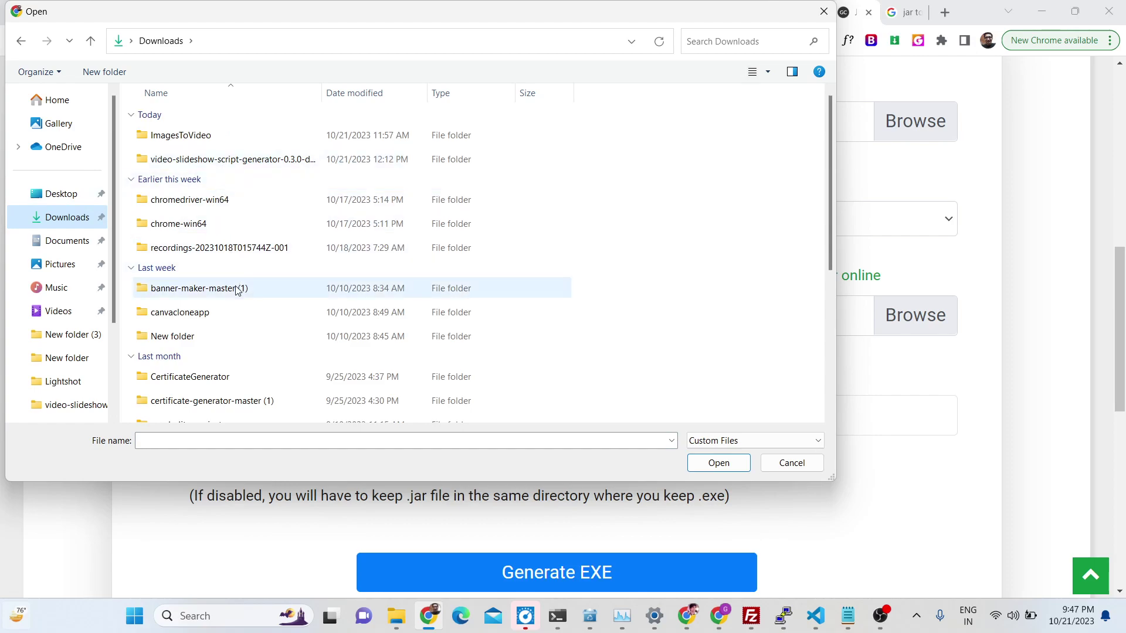
scroll(237, 348, "down", 1)
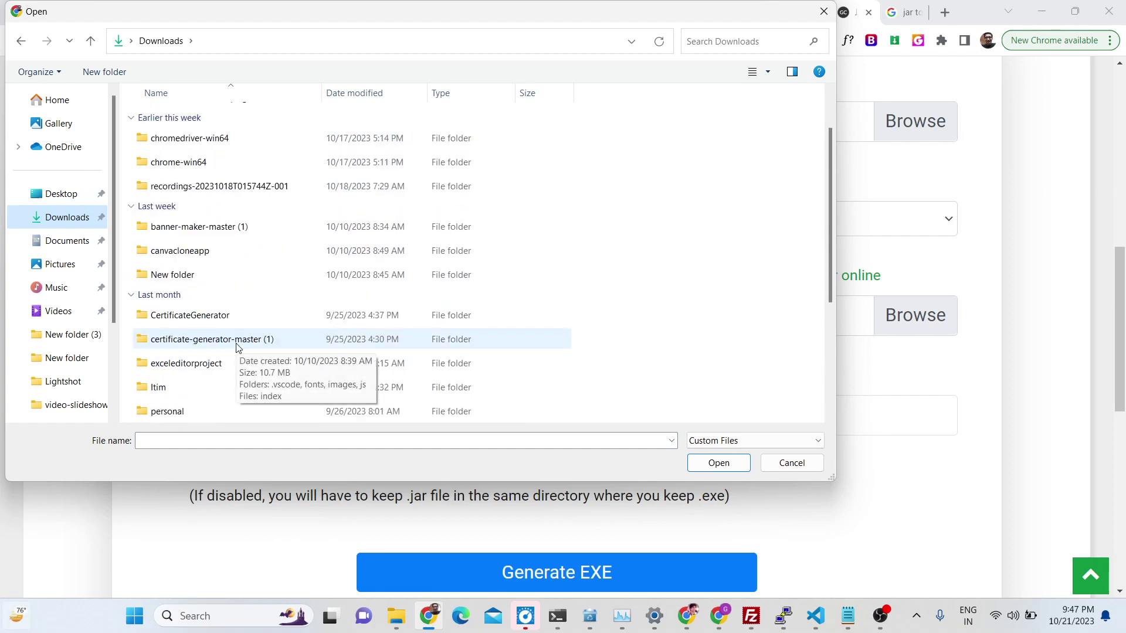
scroll(232, 362, "down", 1)
scroll(229, 361, "down", 2)
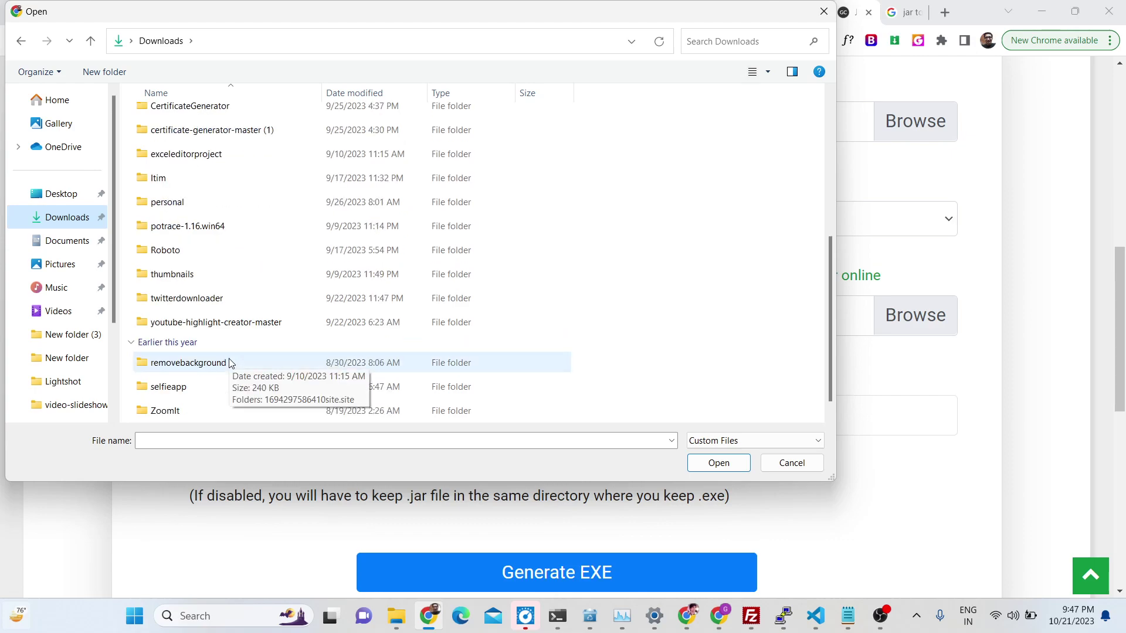
scroll(234, 358, "up", 4)
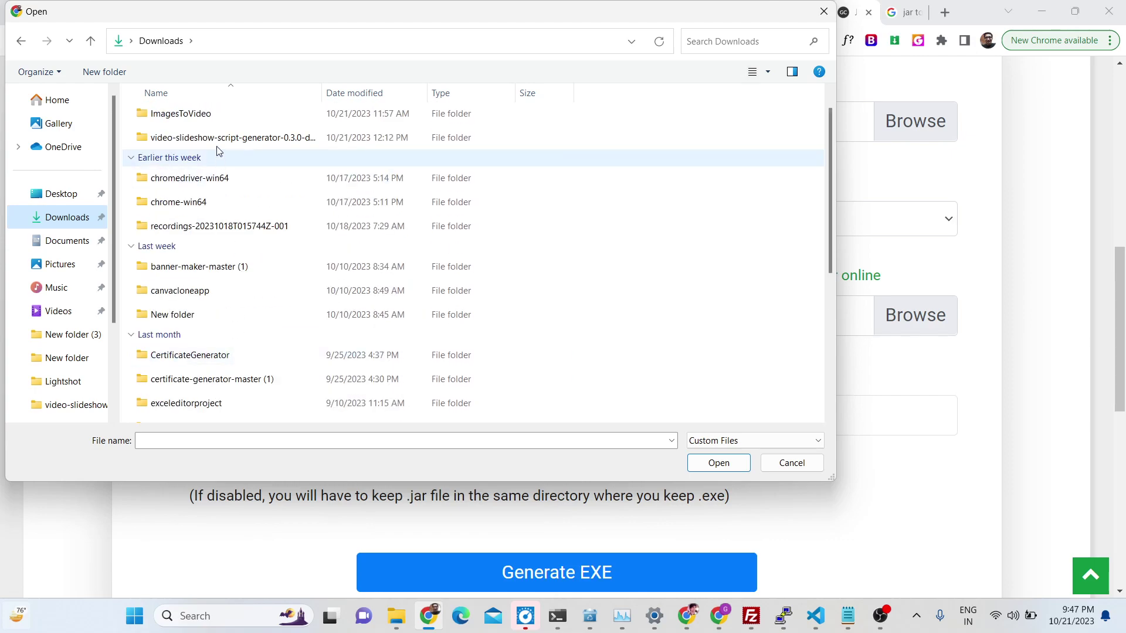
scroll(216, 146, "up", 1)
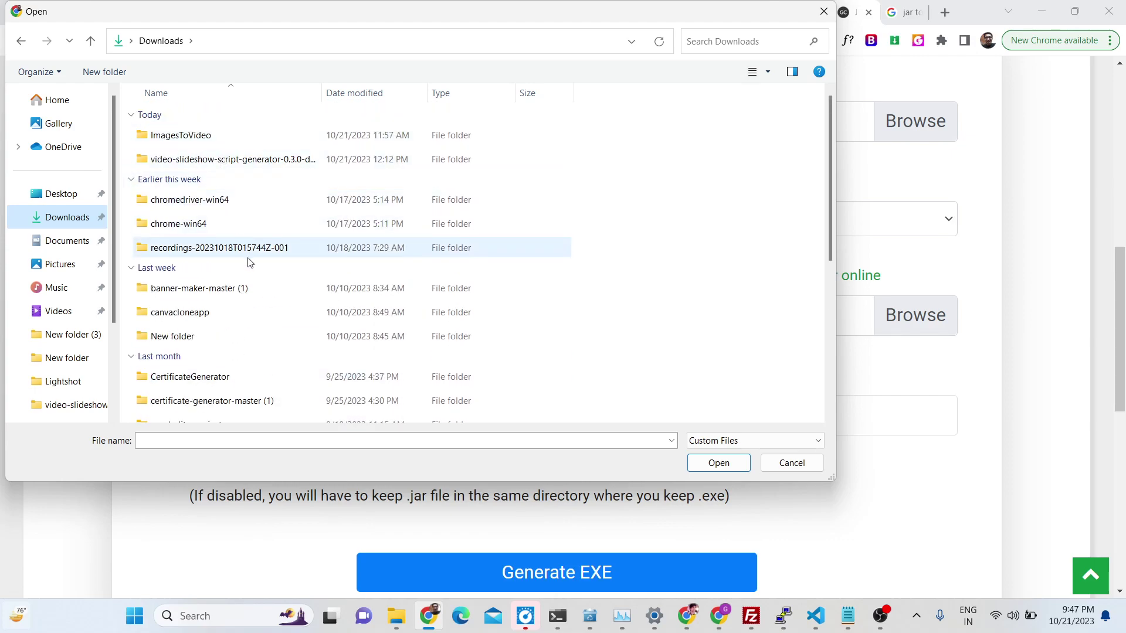
scroll(256, 276, "down", 4)
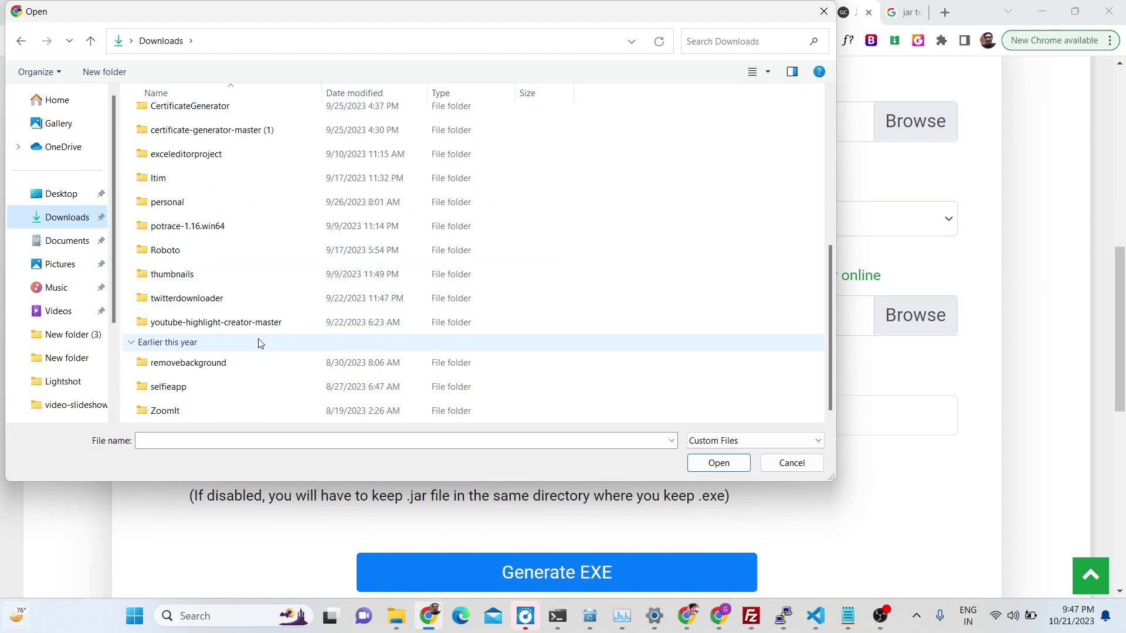
Show All Files and pick video-slideshow-script-generator-0.3.0-demo.jar from its demo folder.
left_click(739, 441)
left_click(698, 465)
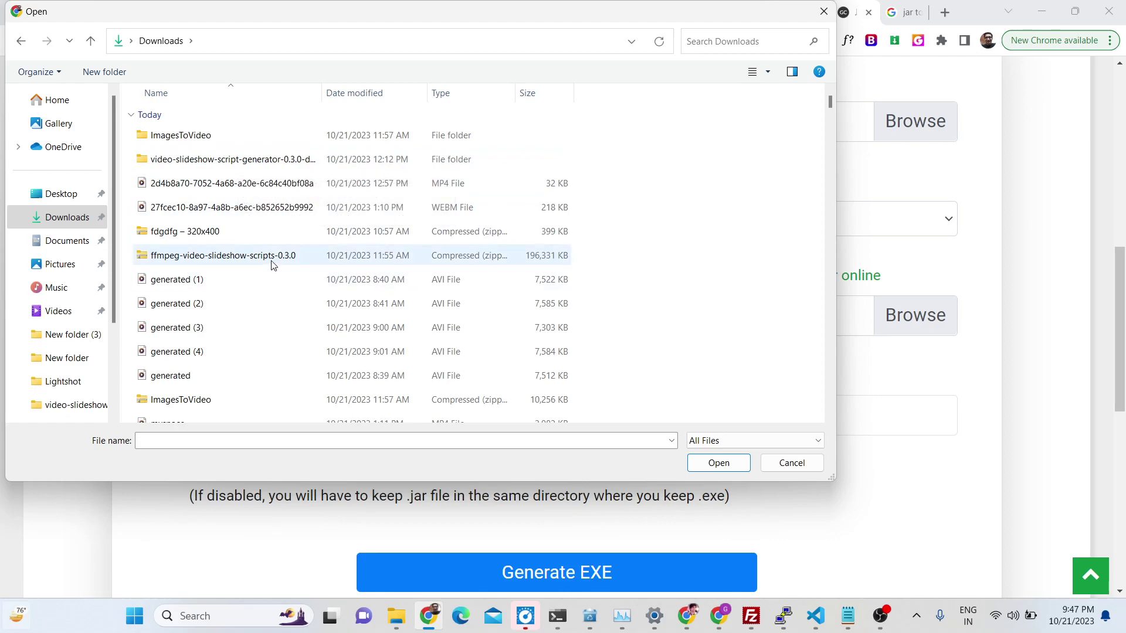
double_click(284, 164)
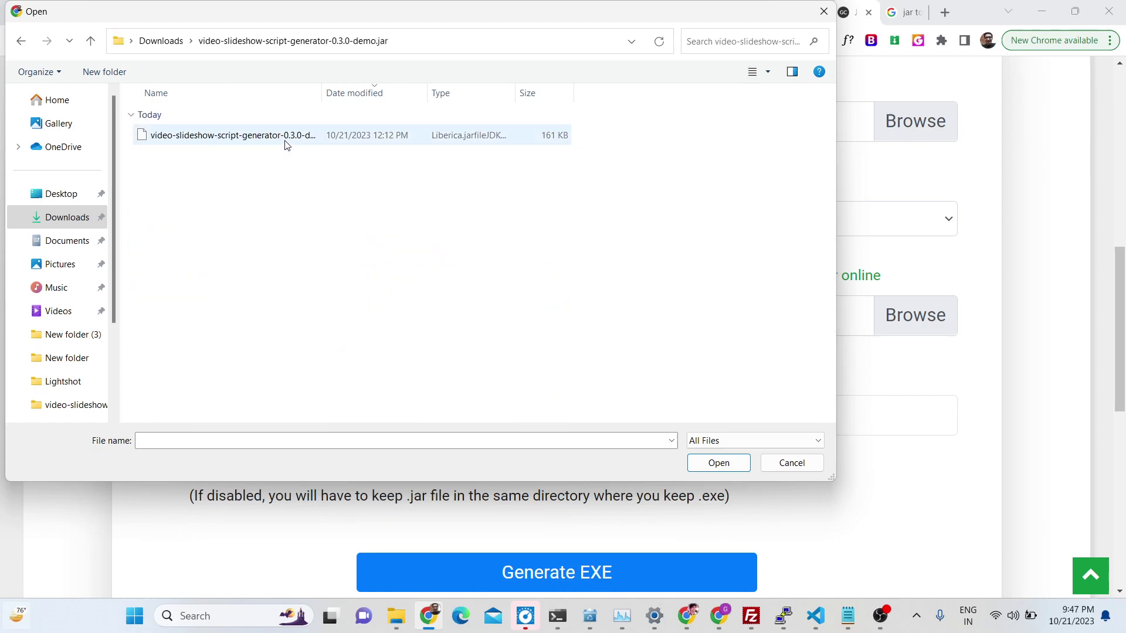
mouse_move(181, 135)
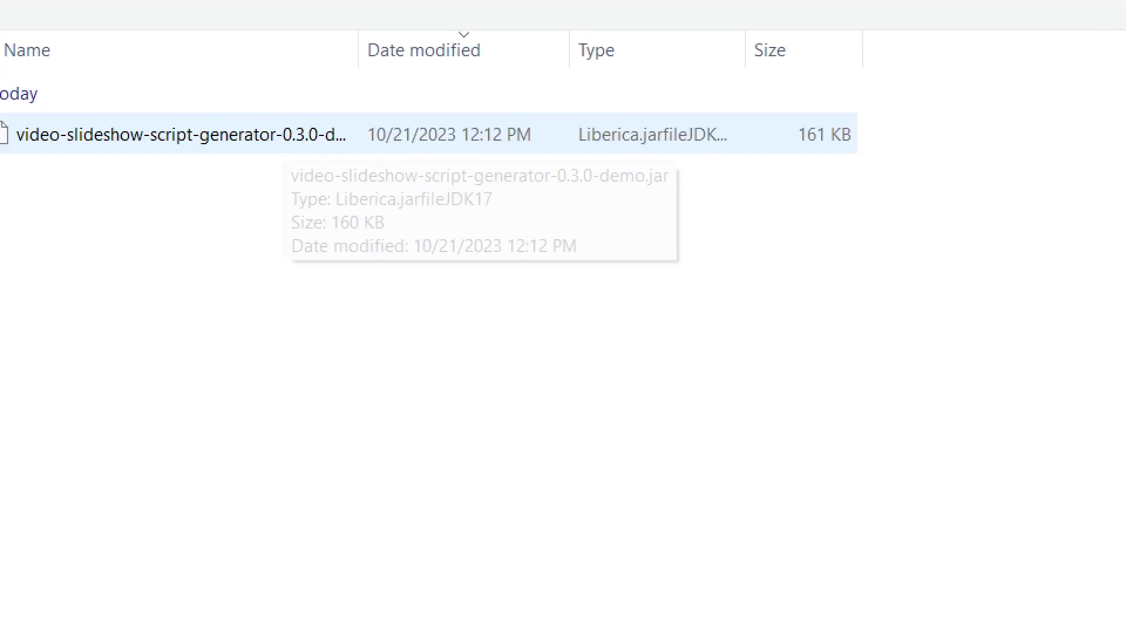
mouse_move(334, 91)
left_mouse_down()
mouse_move(333, 162)
mouse_move(598, 131)
mouse_move(478, 55)
mouse_move(356, 86)
left_mouse_up()
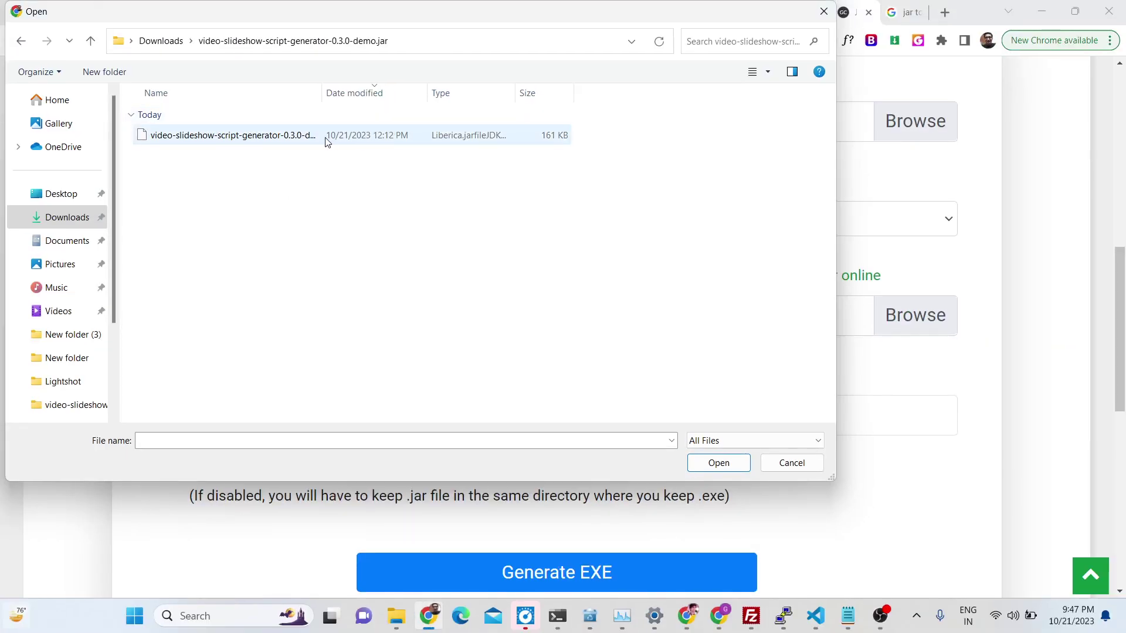
double_click(325, 141)
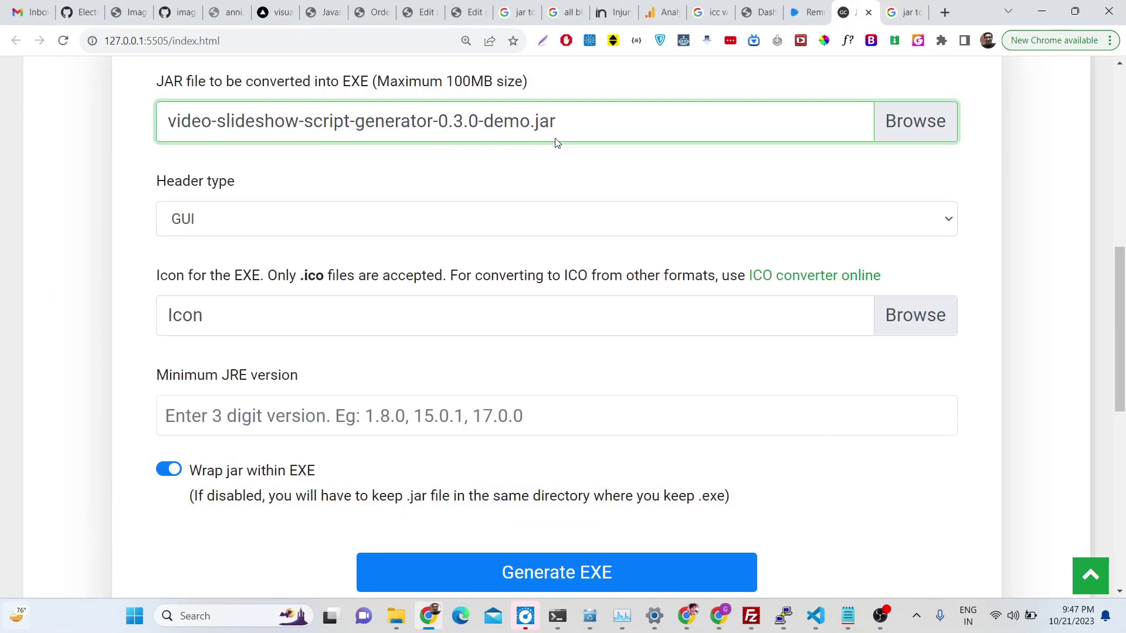
Mark up the chosen file's .jar extension in the JAR File field.
key("ctrl+1")
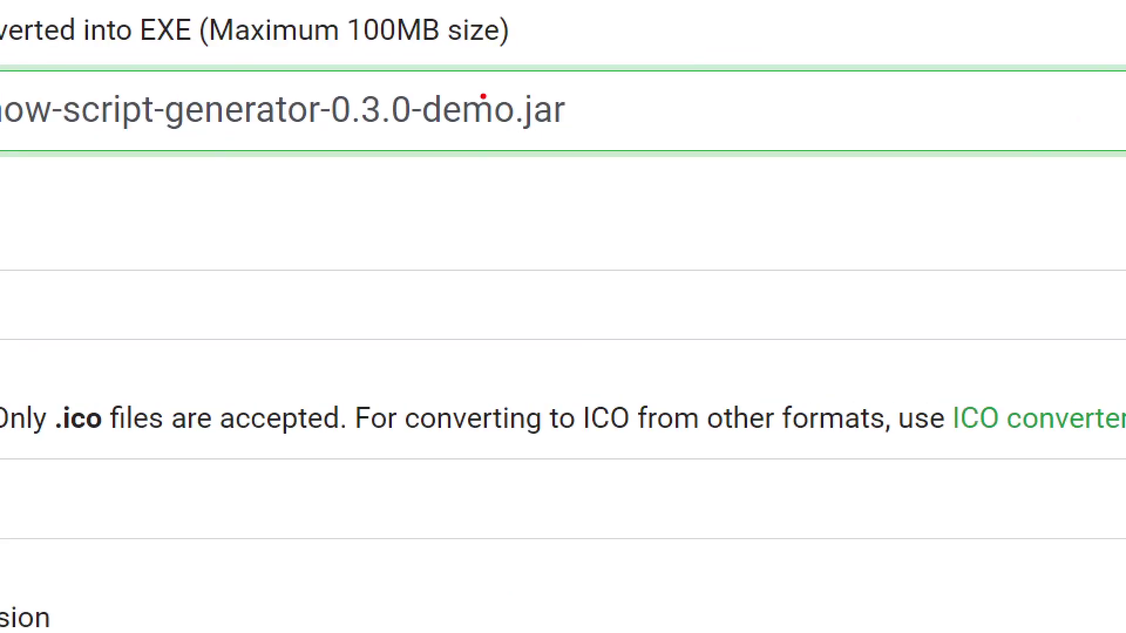
mouse_move(488, 63)
left_mouse_down()
mouse_move(481, 167)
mouse_move(616, 28)
mouse_move(455, 59)
left_mouse_up()
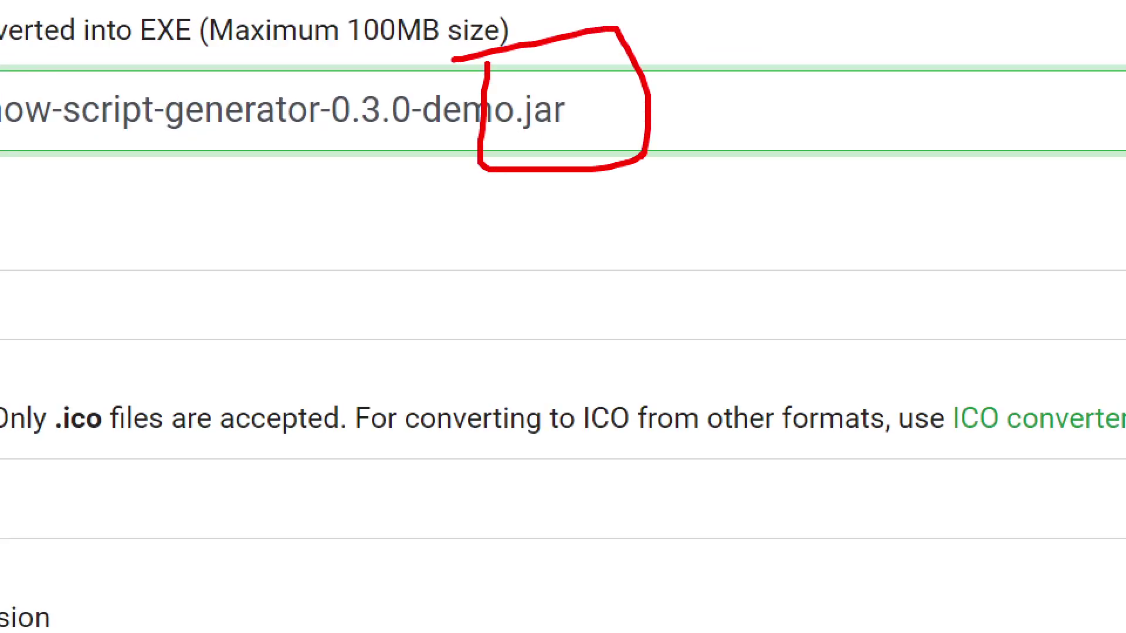
key("Escape")
key("ctrl+1")
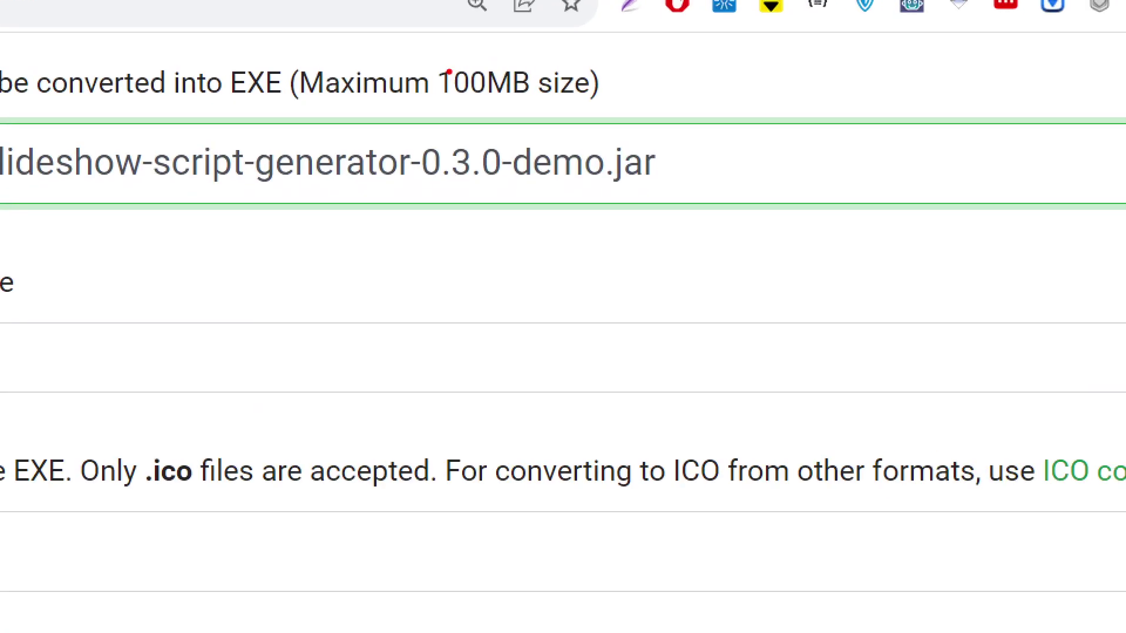
mouse_move(444, 62)
left_mouse_down()
mouse_move(489, 126)
mouse_move(683, 120)
left_mouse_up()
key("Escape")
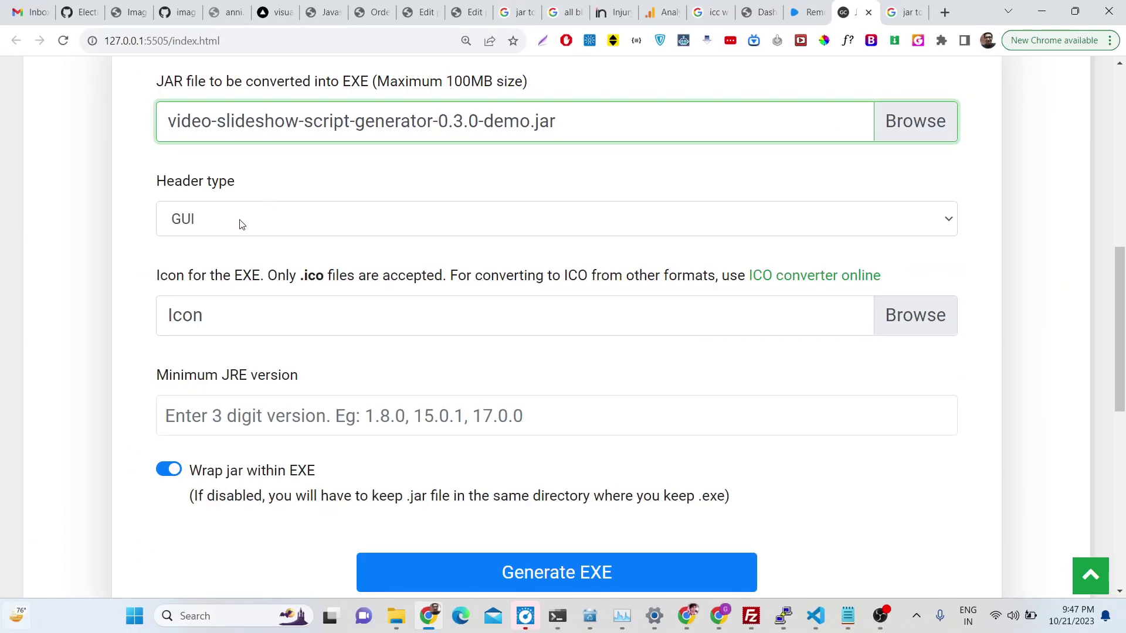
Try the GUI and CONSOLE header types, ending with Header type on GUI.
left_click(241, 225)
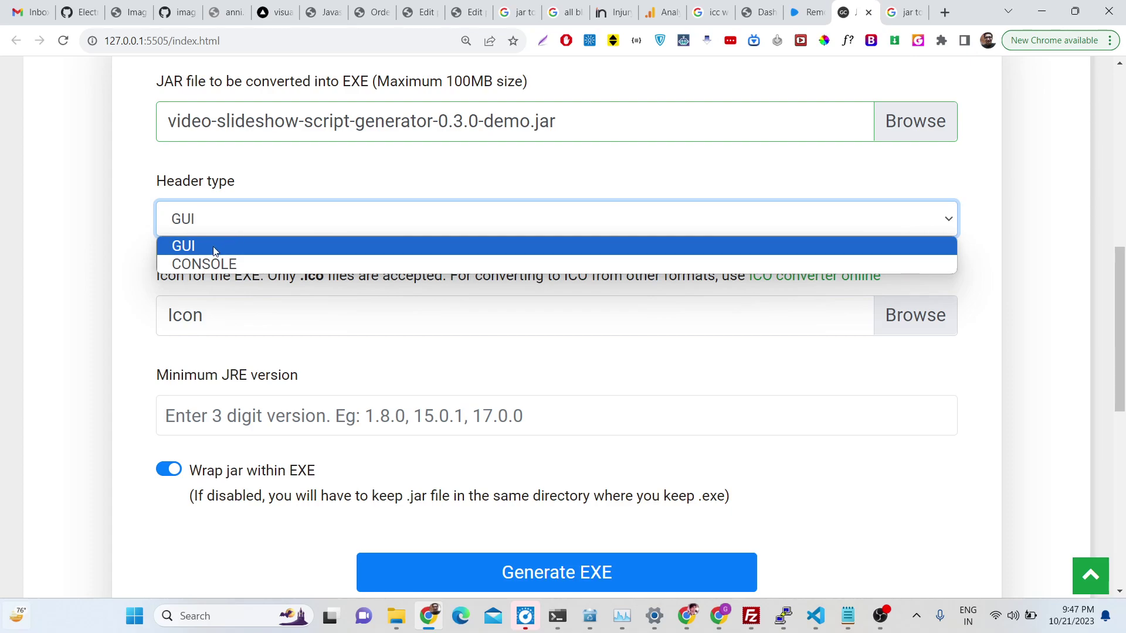
left_click(191, 249)
left_click(206, 228)
left_click(207, 264)
left_click(209, 229)
left_click(206, 247)
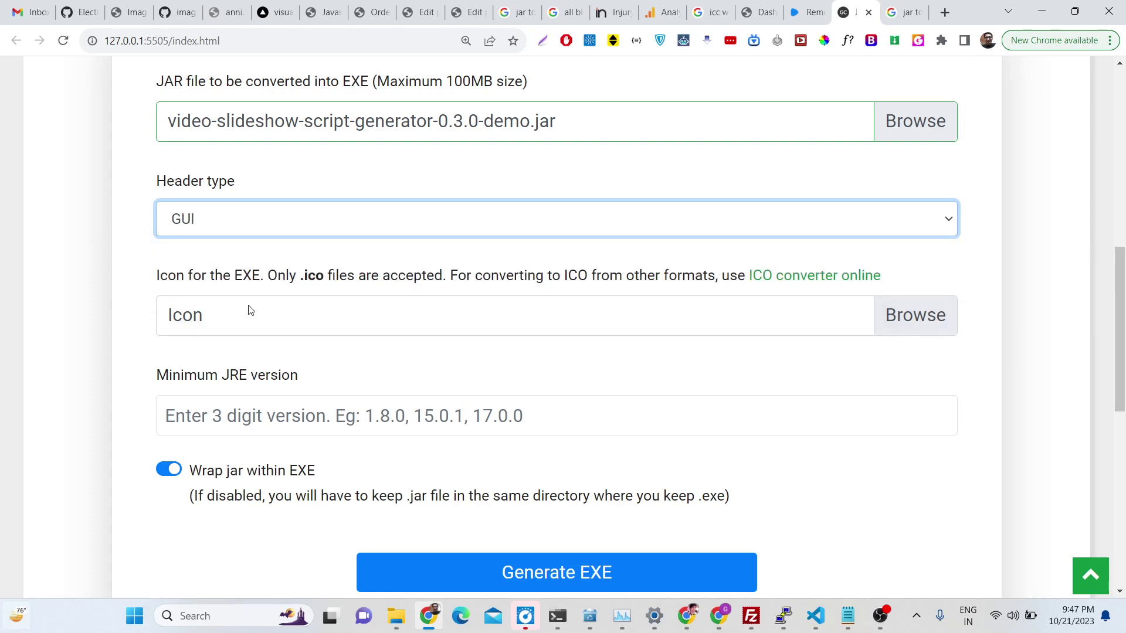
Pick the 891c2756615d946edd2df2e446404417 icon file from Downloads as the EXE icon.
left_click(898, 327)
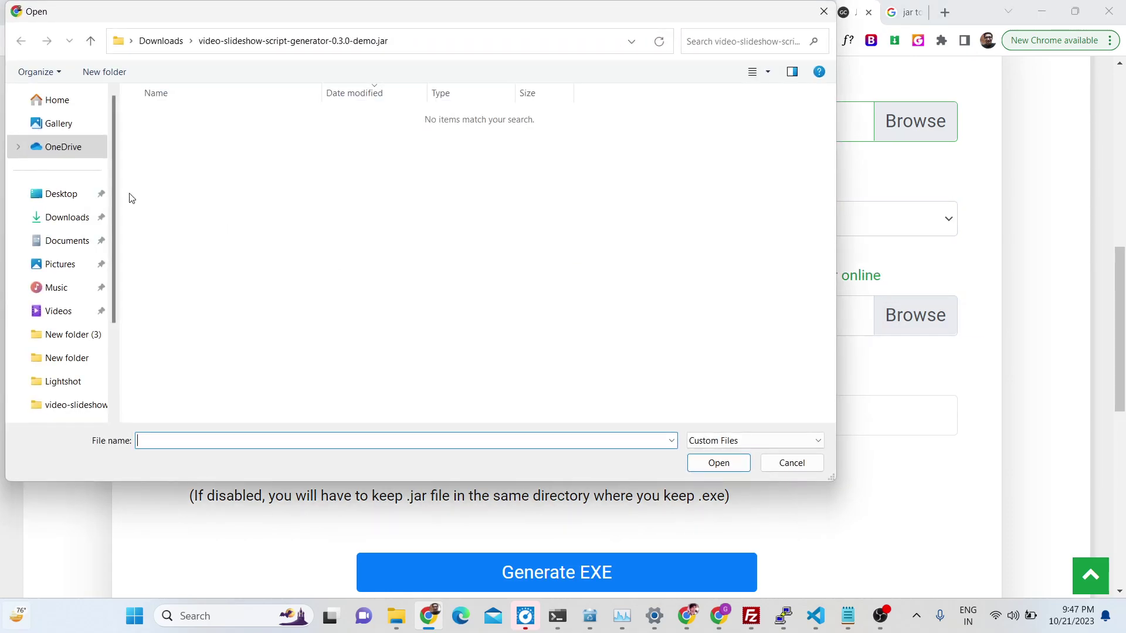
left_click(64, 217)
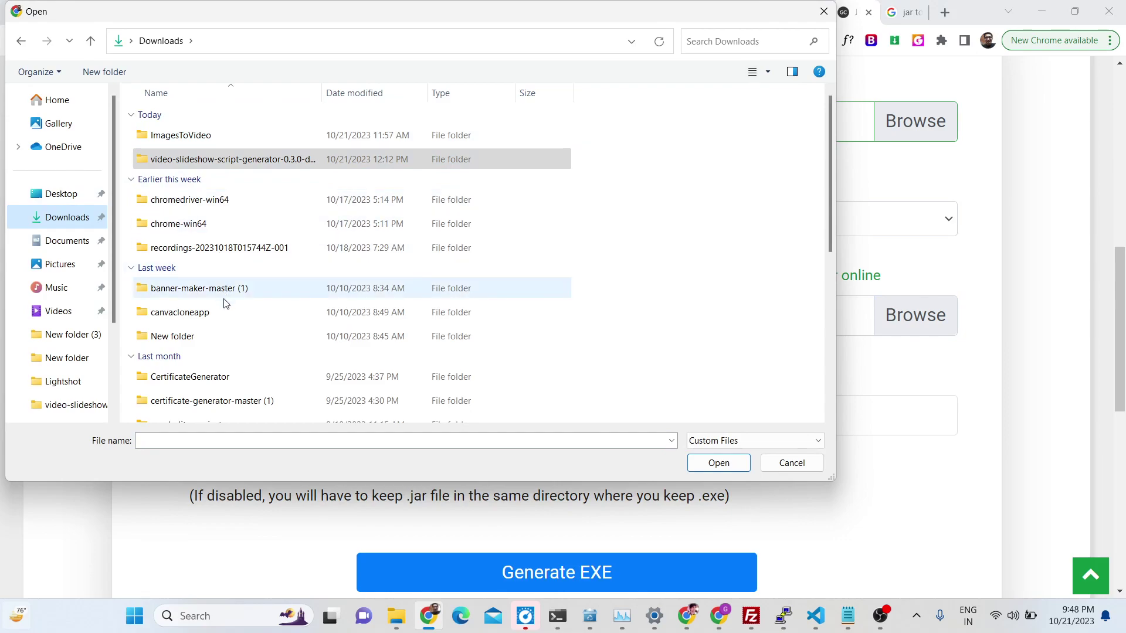
scroll(224, 303, "down", 5)
double_click(237, 273)
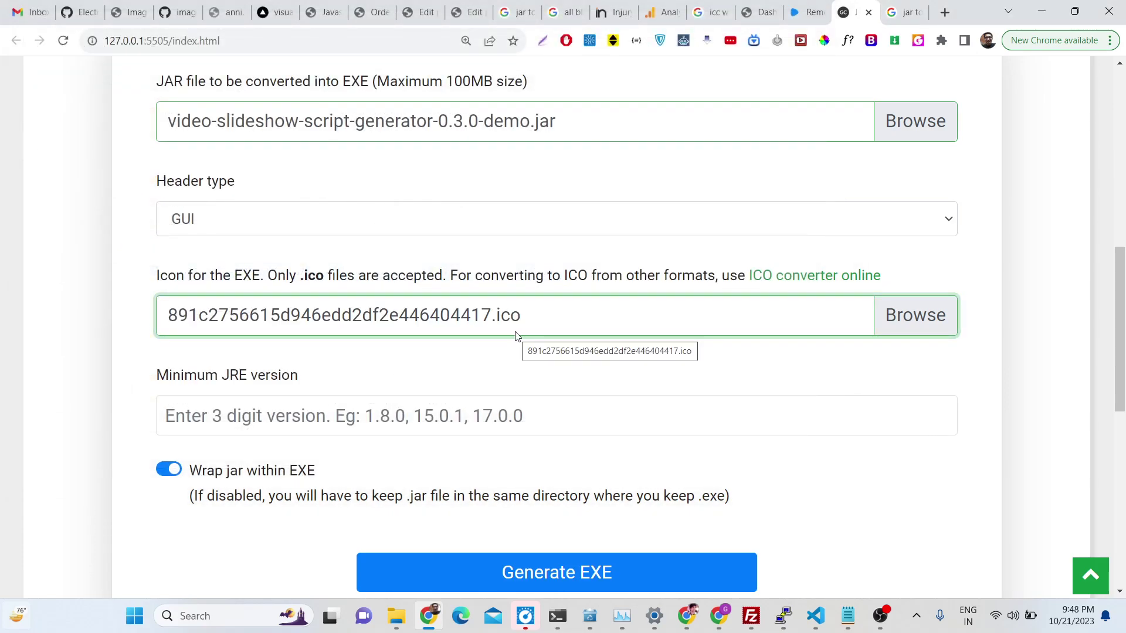
Replace the icon with favicon.ico from Downloads.
left_click(904, 323)
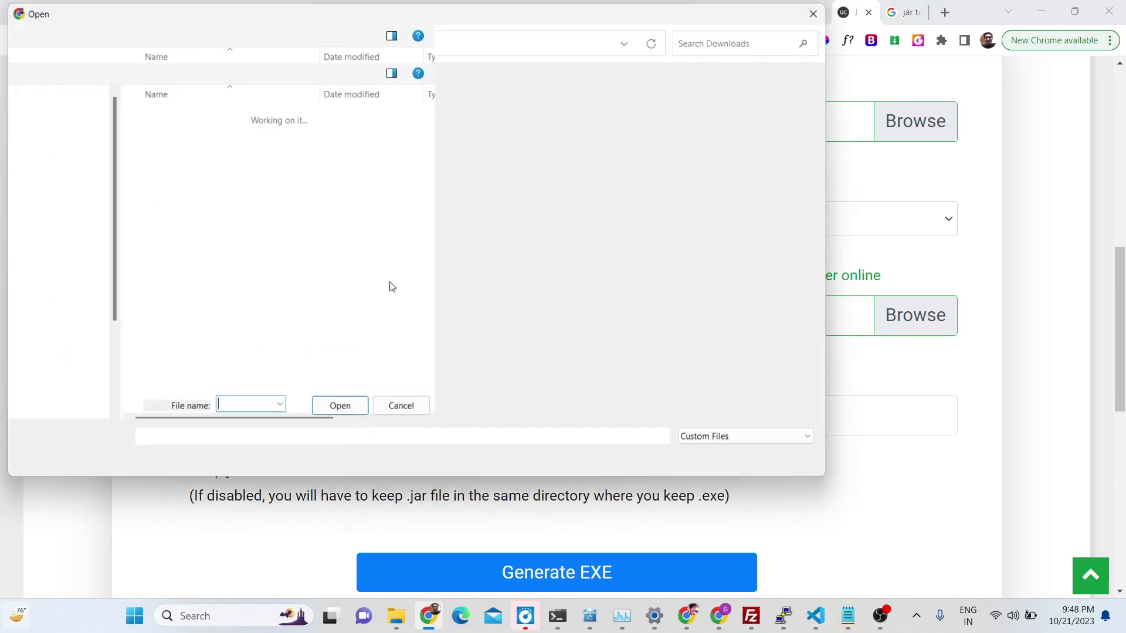
scroll(306, 271, "down", 3)
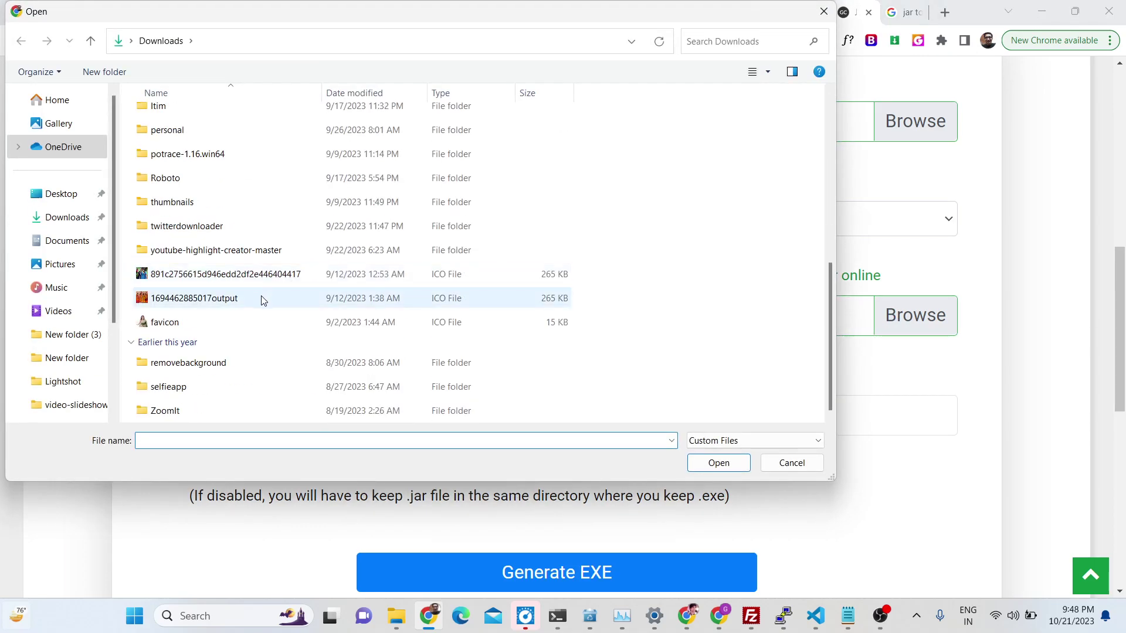
mouse_move(194, 298)
left_click(212, 319)
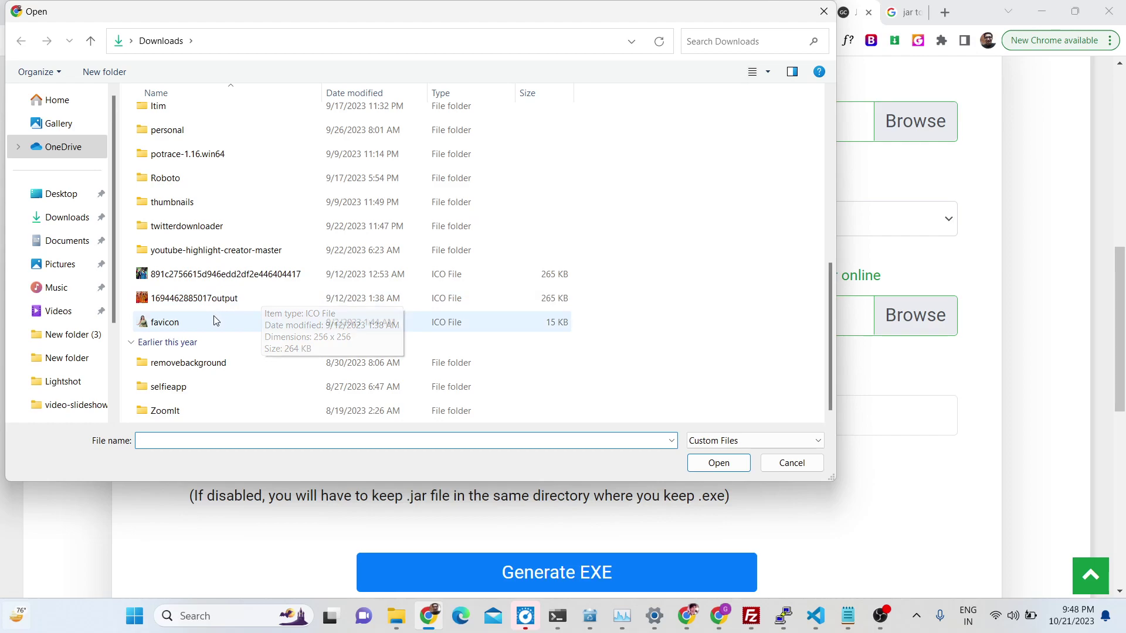
double_click(212, 320)
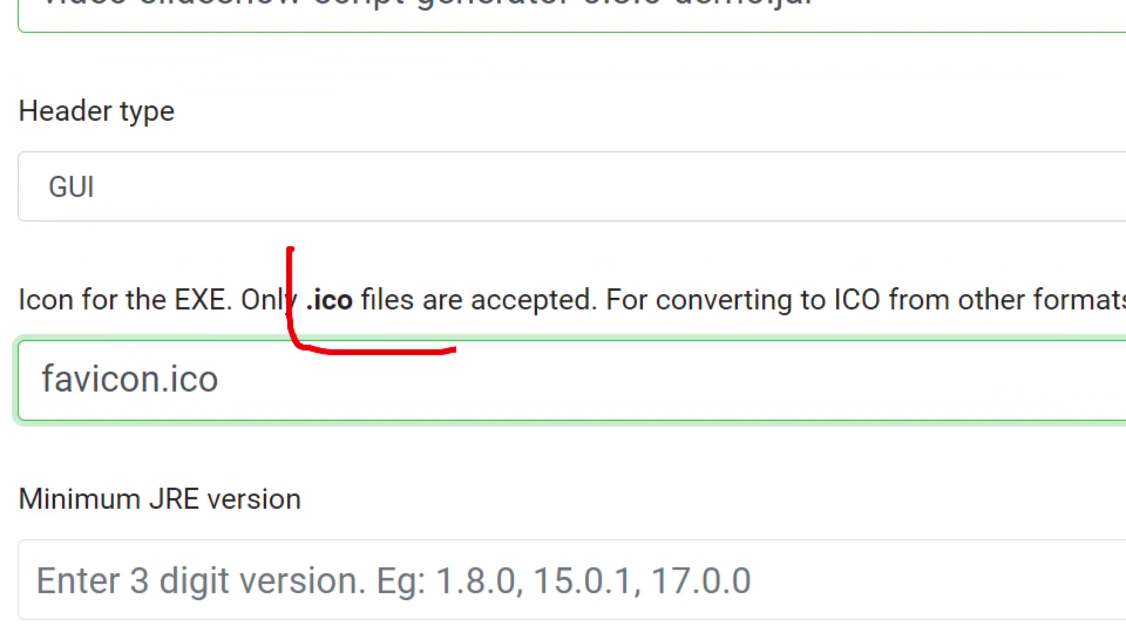
scroll(270, 323, "down", 3)
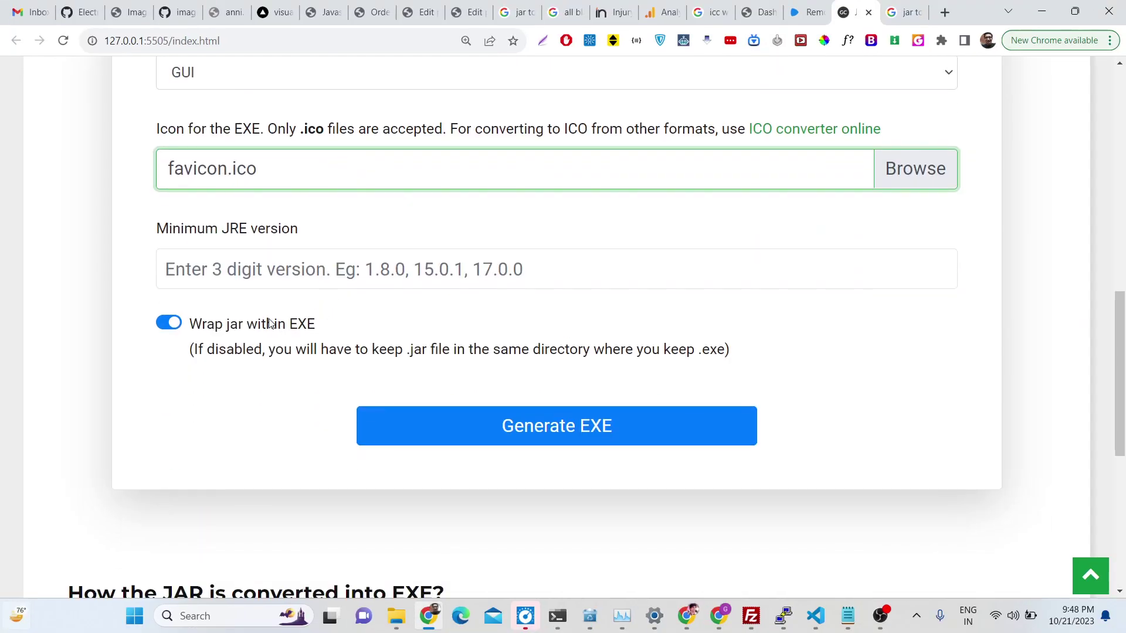
Enter 1.8.0 in the Minimum JRE version field.
left_click(215, 275)
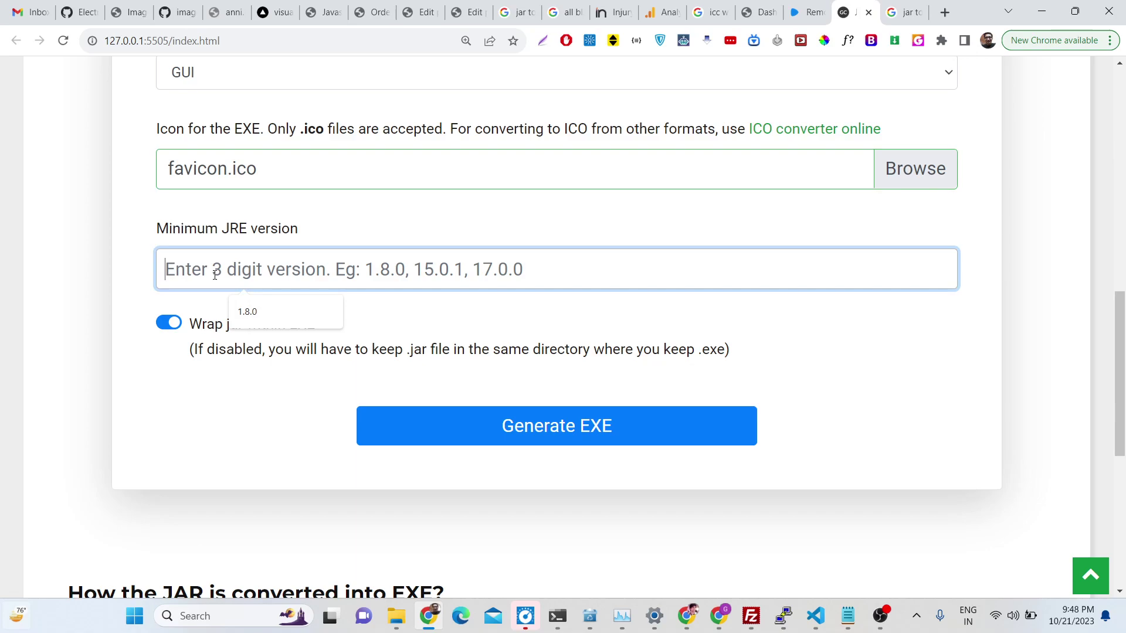
type("1.")
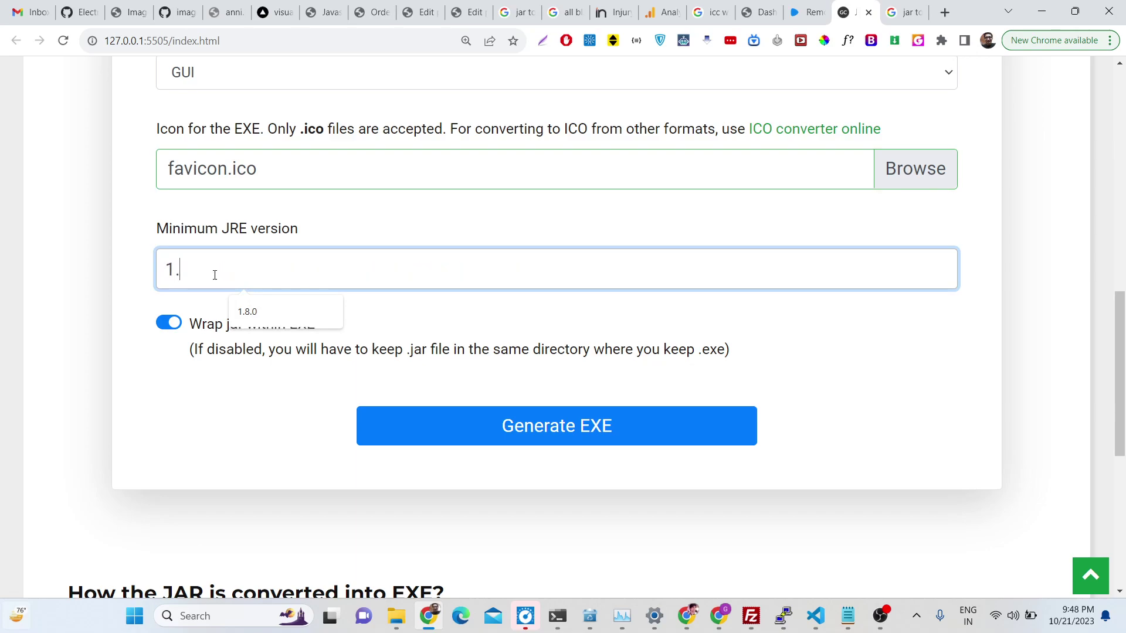
type("8.0")
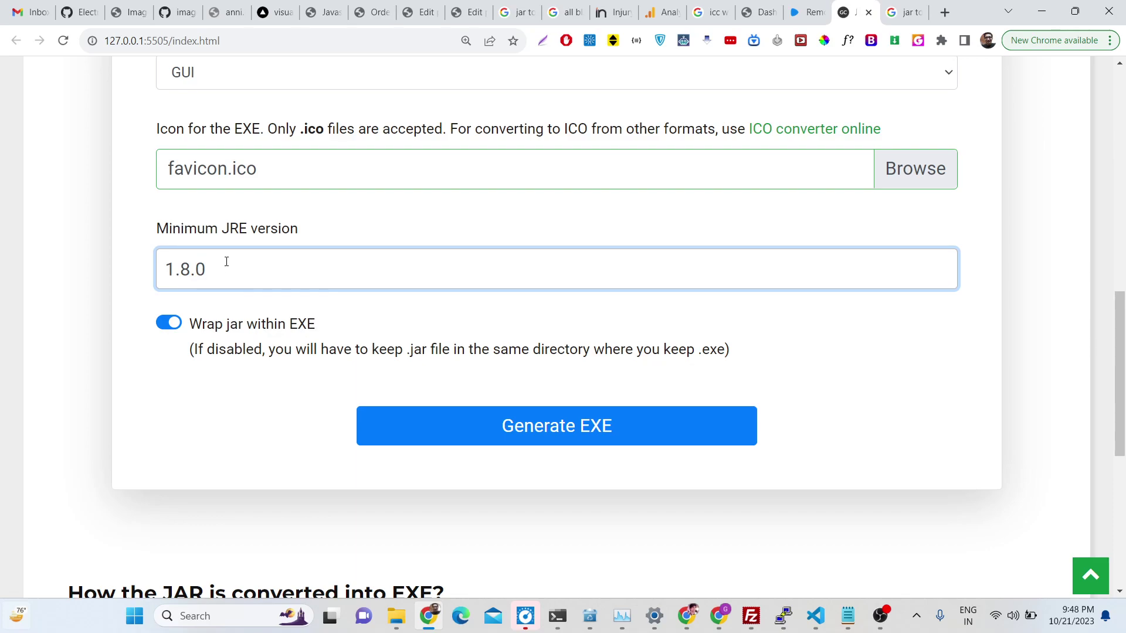
left_click_drag(227, 272, 147, 270)
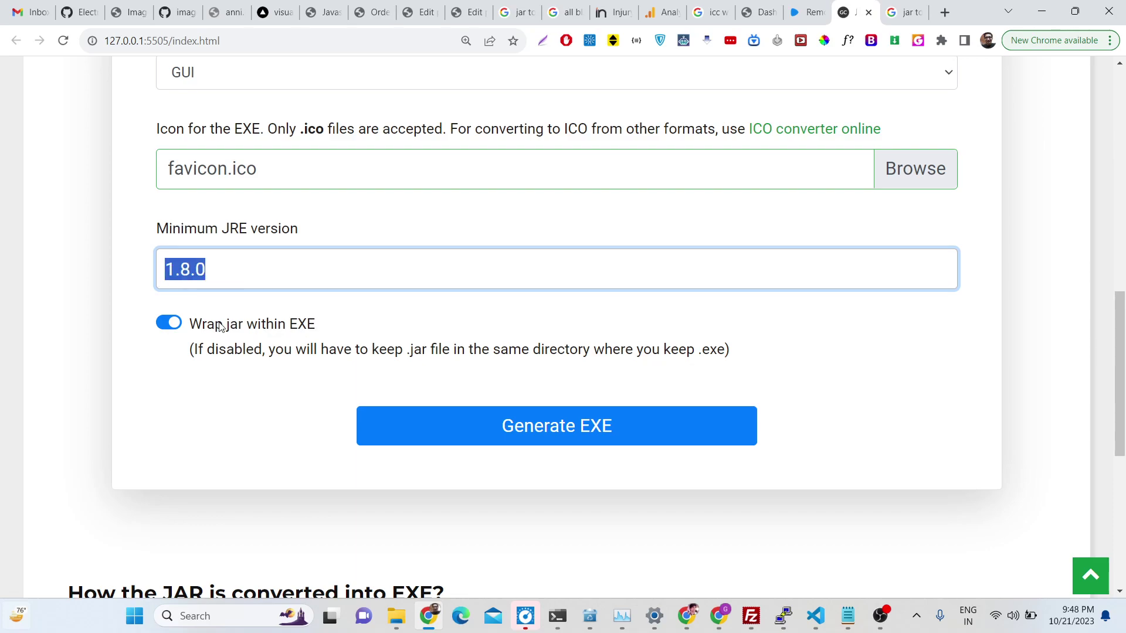
scroll(447, 375, "up", 1)
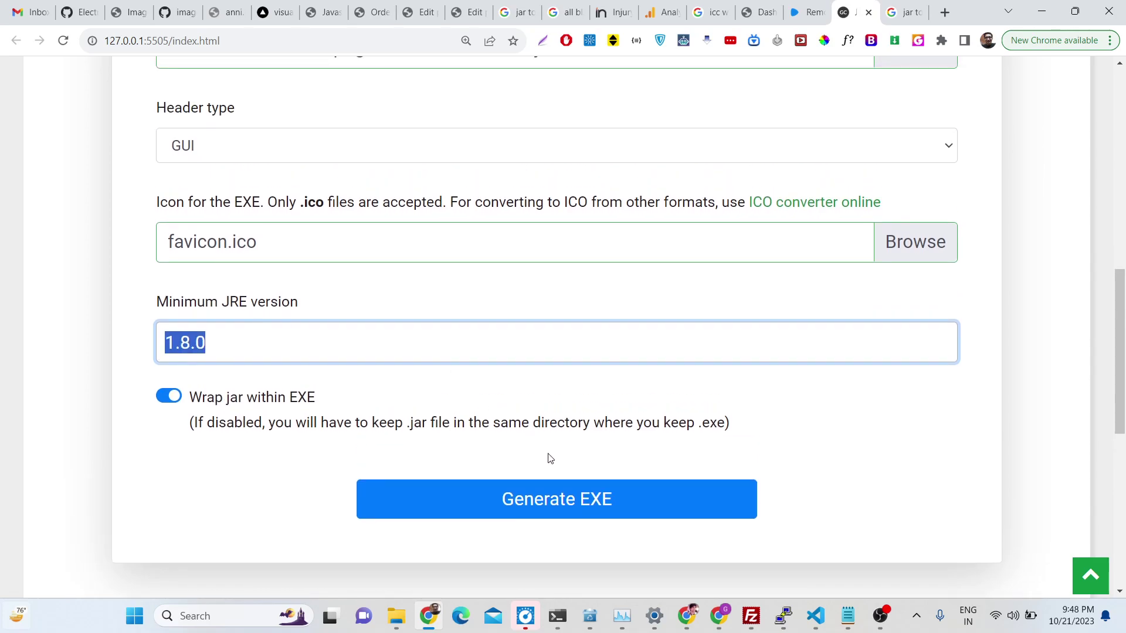
Generate the EXE, confirm 'Build completed successfully!', and download the converted file.
left_click(502, 504)
scroll(550, 389, "up", 3)
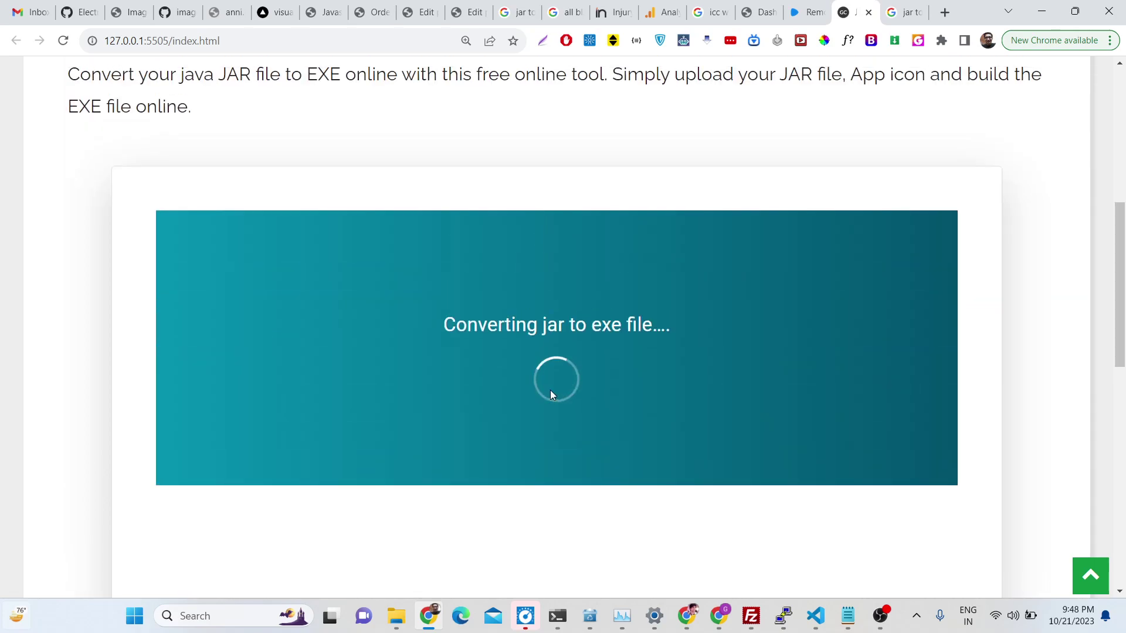
scroll(550, 390, "down", 1)
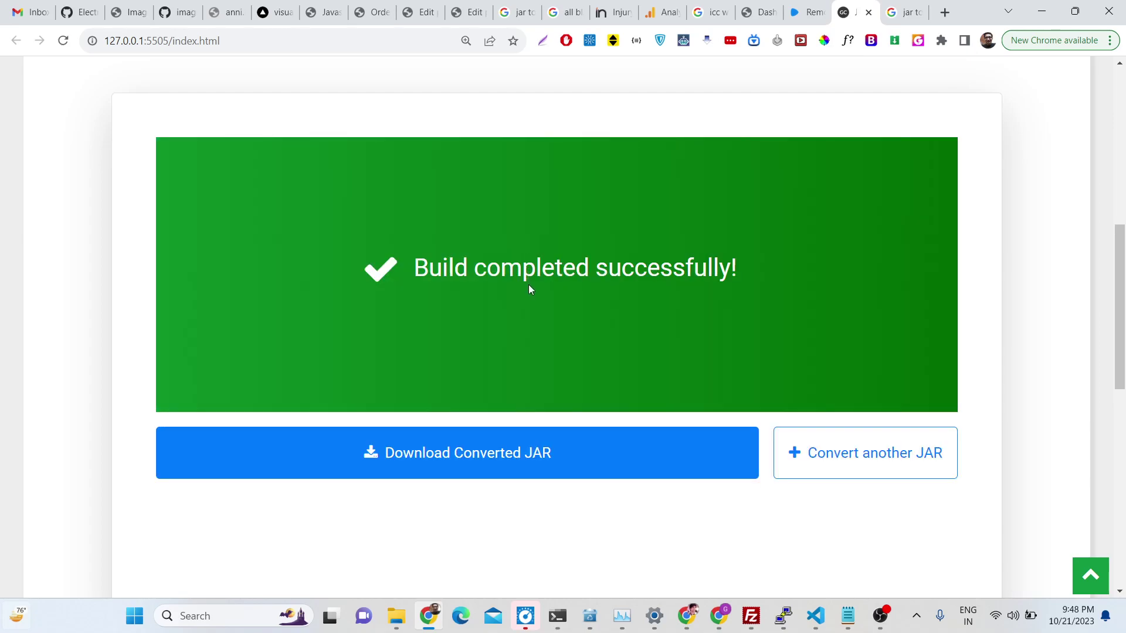
left_click_drag(383, 276, 742, 275)
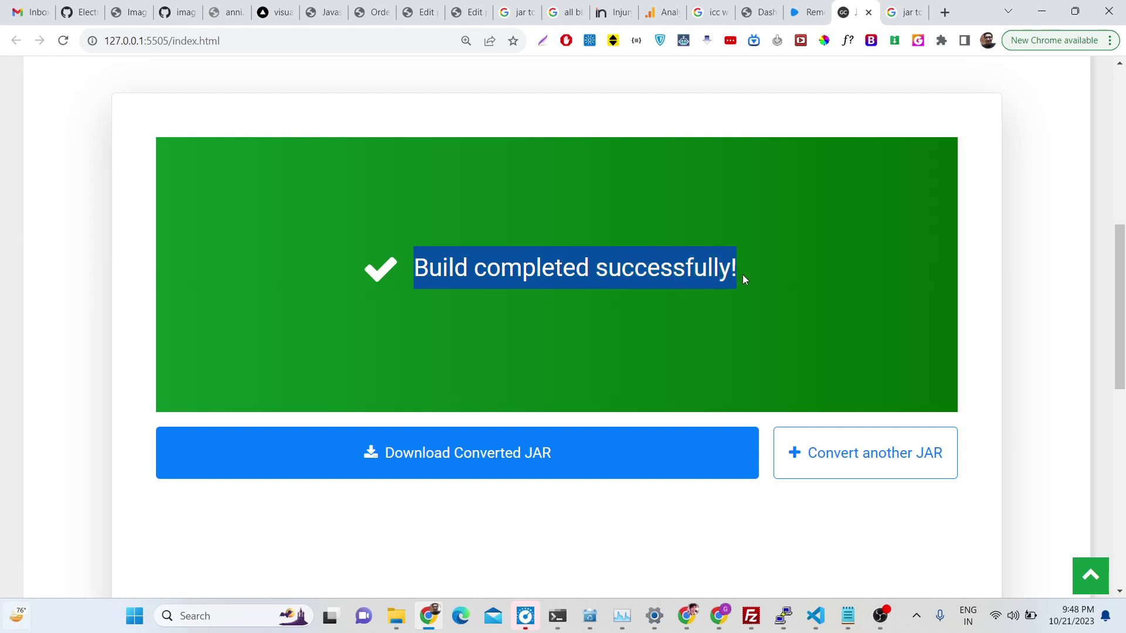
left_click(471, 454)
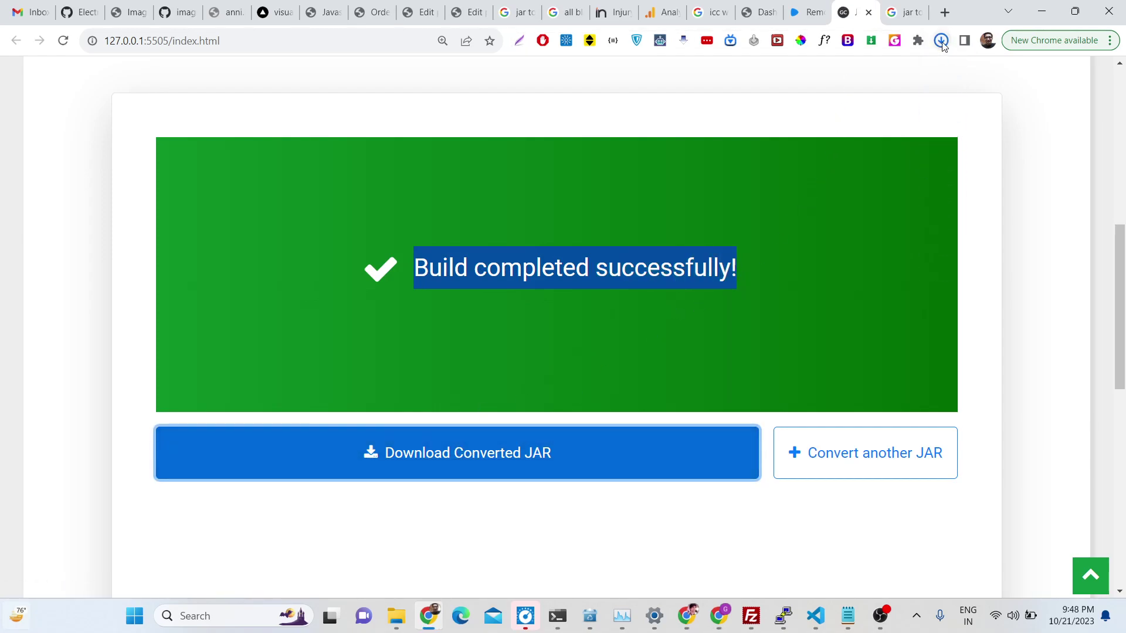
left_click(942, 41)
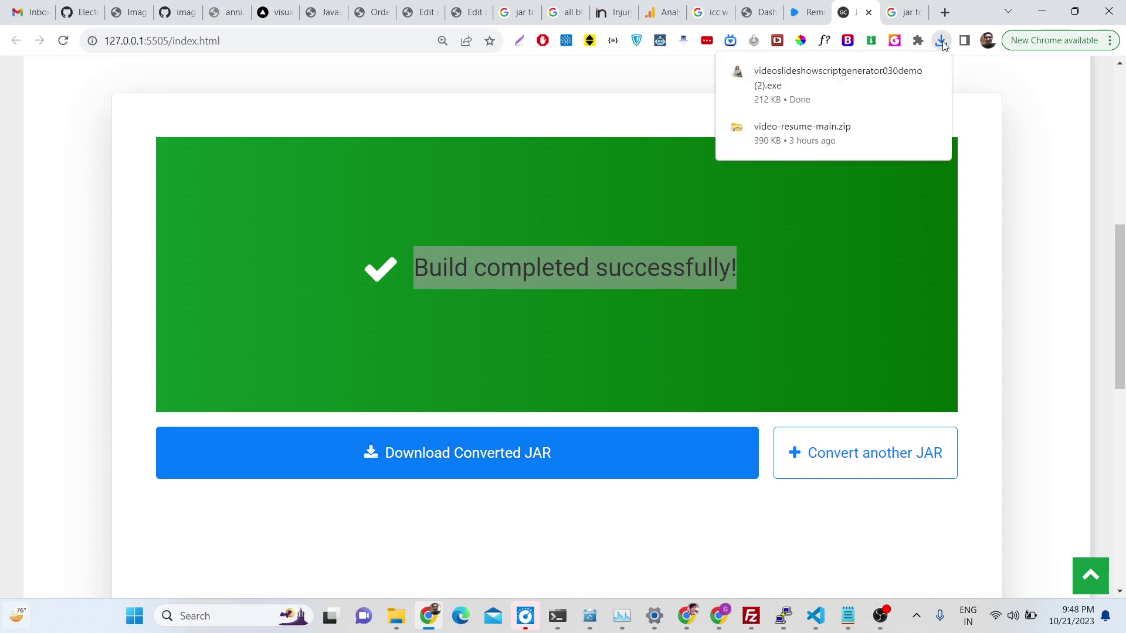
left_click(840, 74)
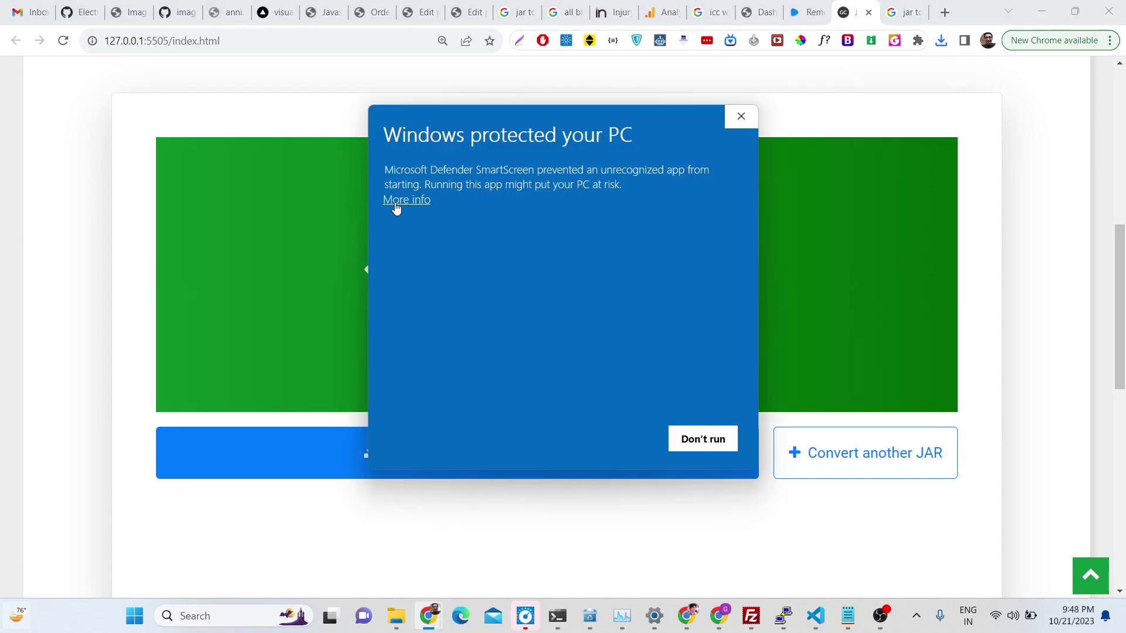
left_click(406, 200)
left_click(591, 447)
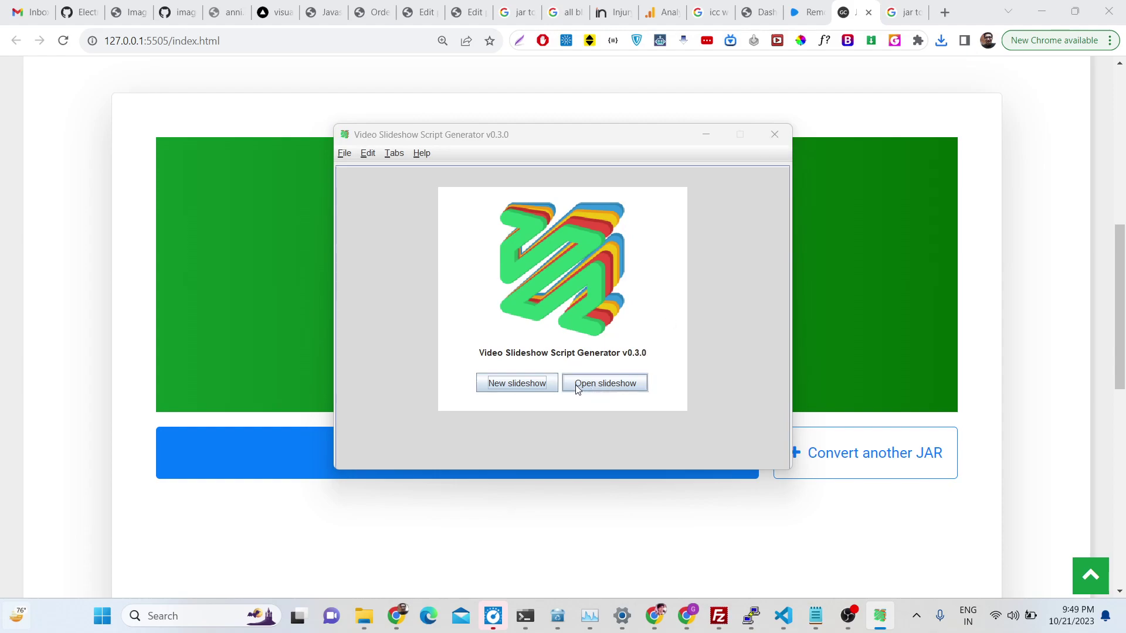
left_click(603, 386)
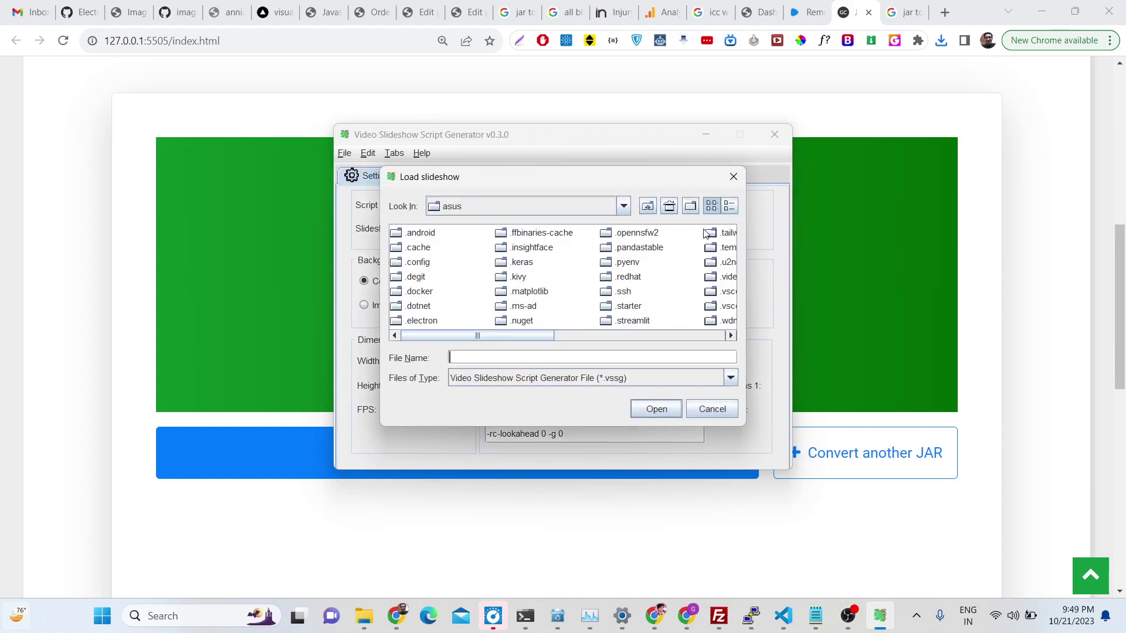
left_click(733, 177)
left_click(774, 134)
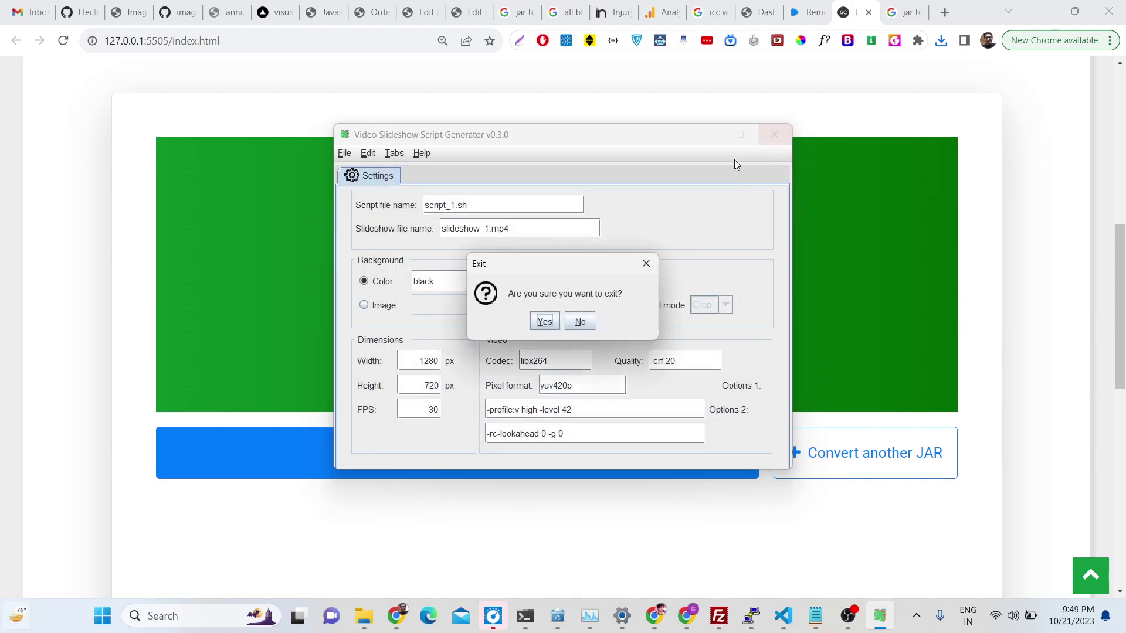
left_click(544, 321)
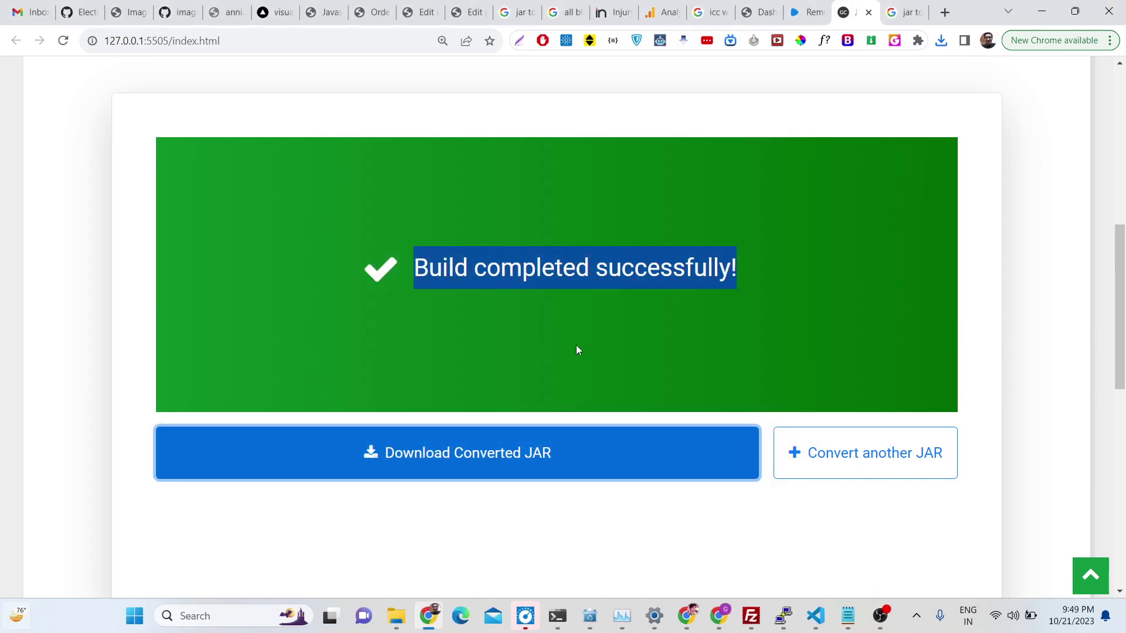
scroll(425, 401, "up", 1)
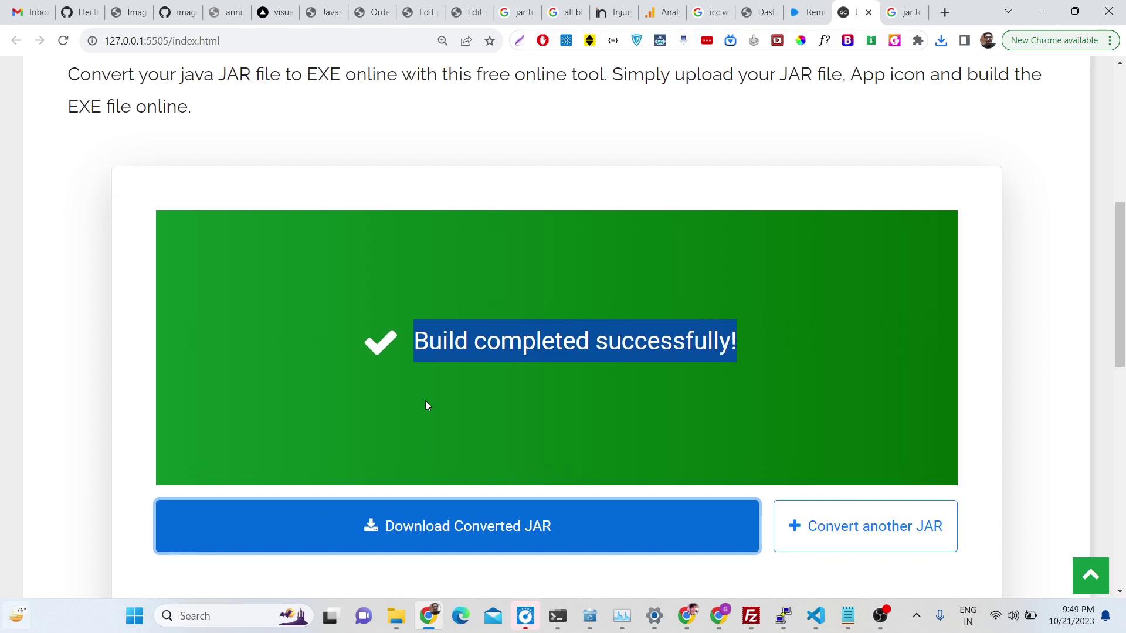
scroll(425, 401, "down", 1)
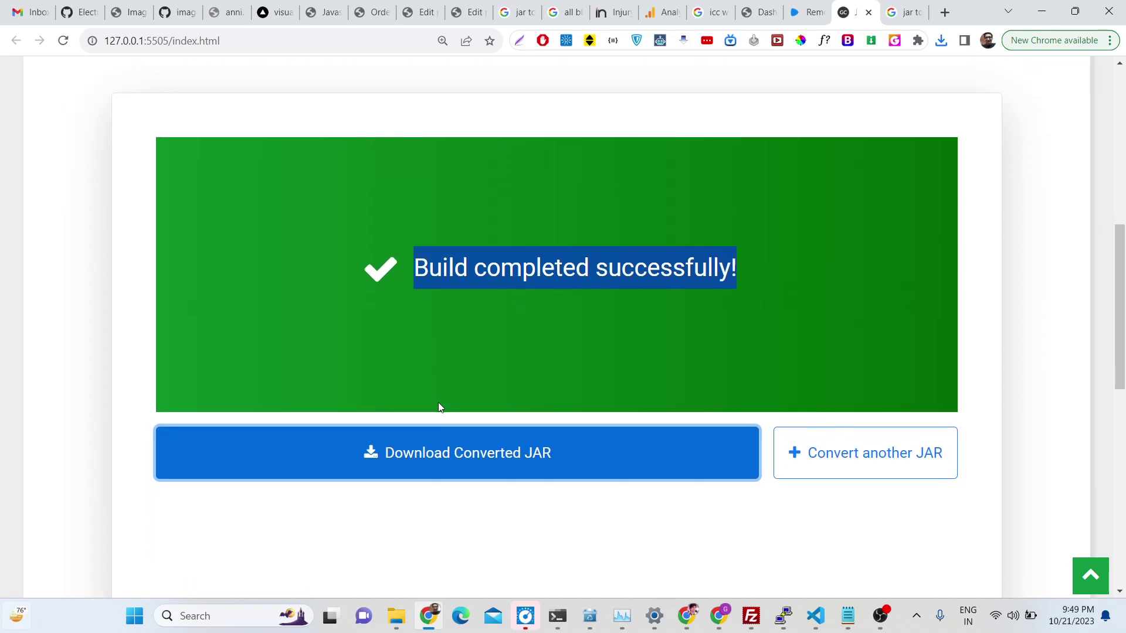
Bring up the converter project in VS Code and preview jartoexeproject.zip and index.html.
left_click(816, 616)
left_click(911, 582)
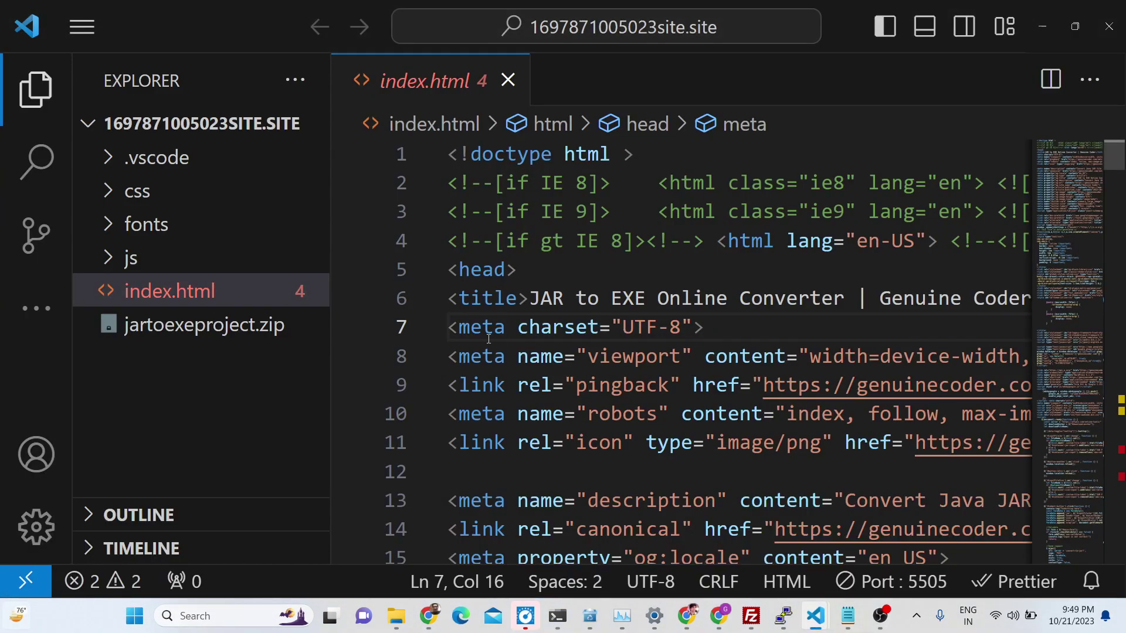
scroll(620, 388, "down", 9)
scroll(620, 388, "down", 5)
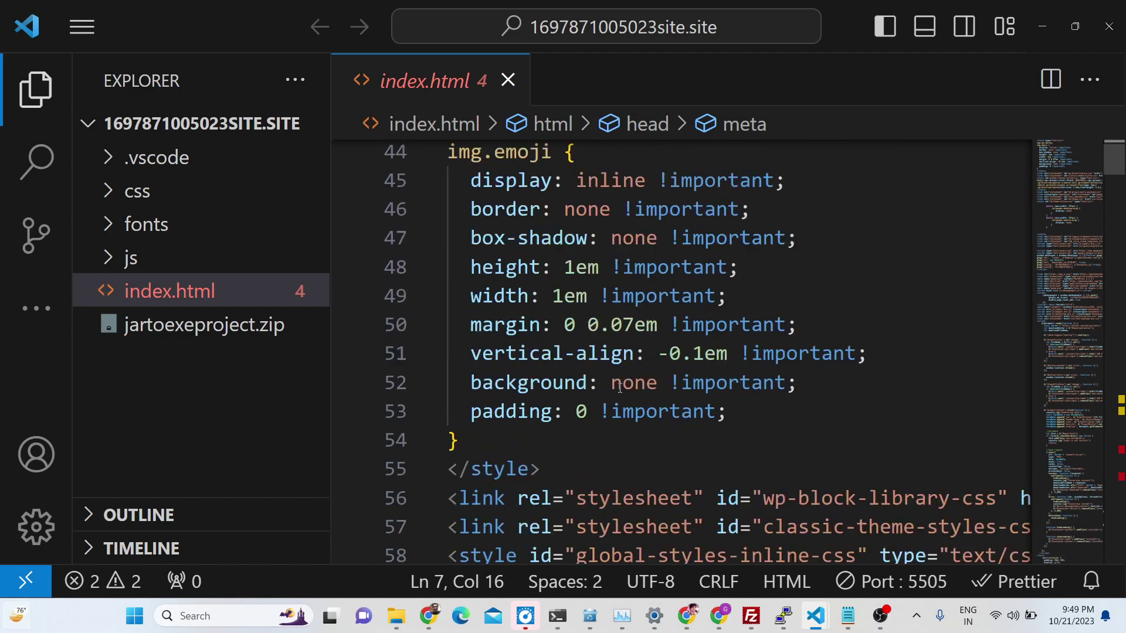
scroll(620, 388, "down", 3)
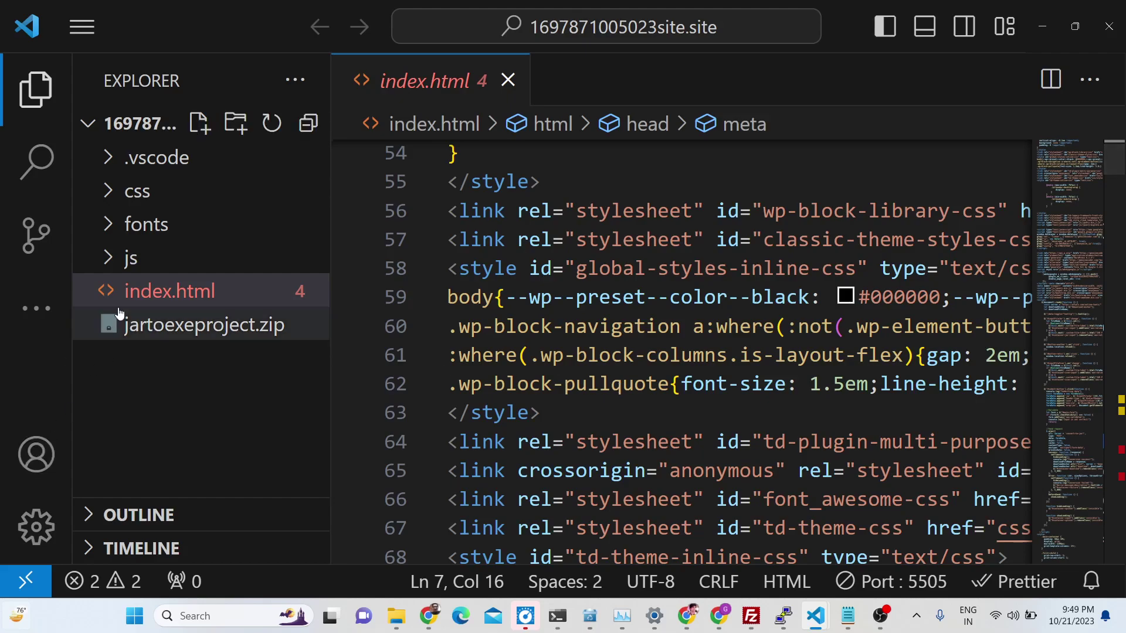
left_click(170, 326)
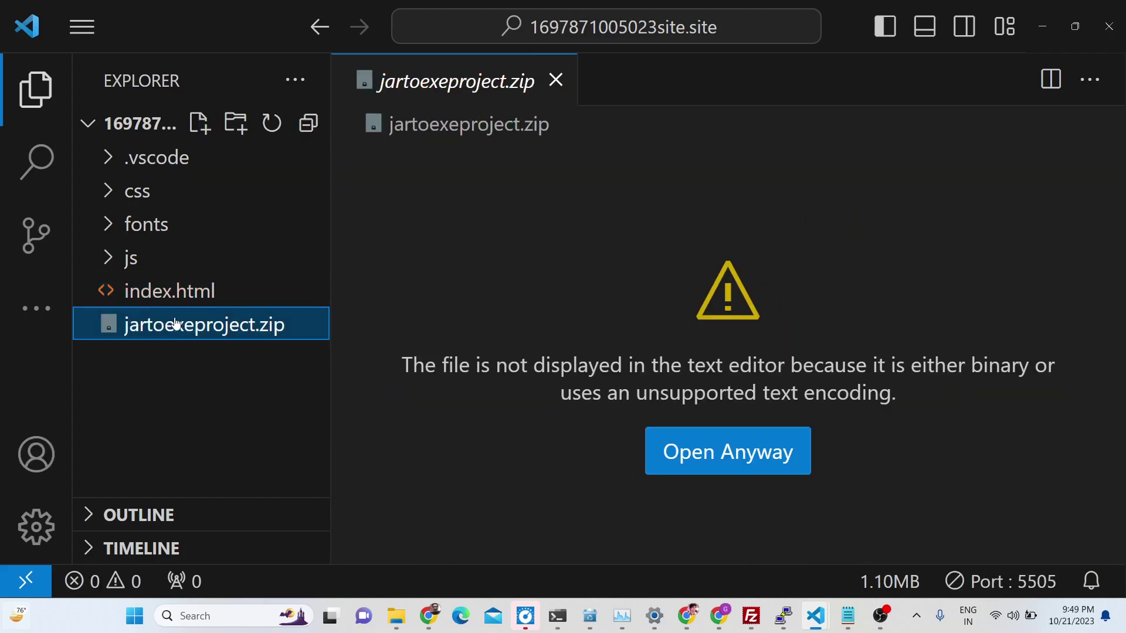
left_click(165, 293)
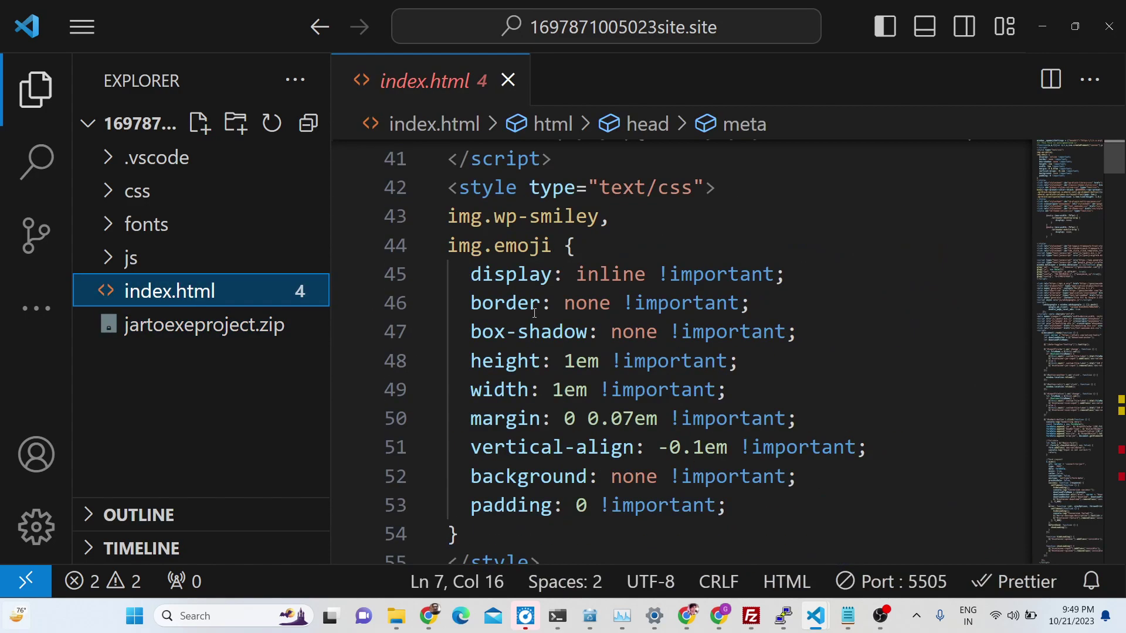
scroll(516, 305, "down", 10)
scroll(528, 308, "down", 10)
scroll(535, 312, "down", 7)
scroll(535, 312, "down", 12)
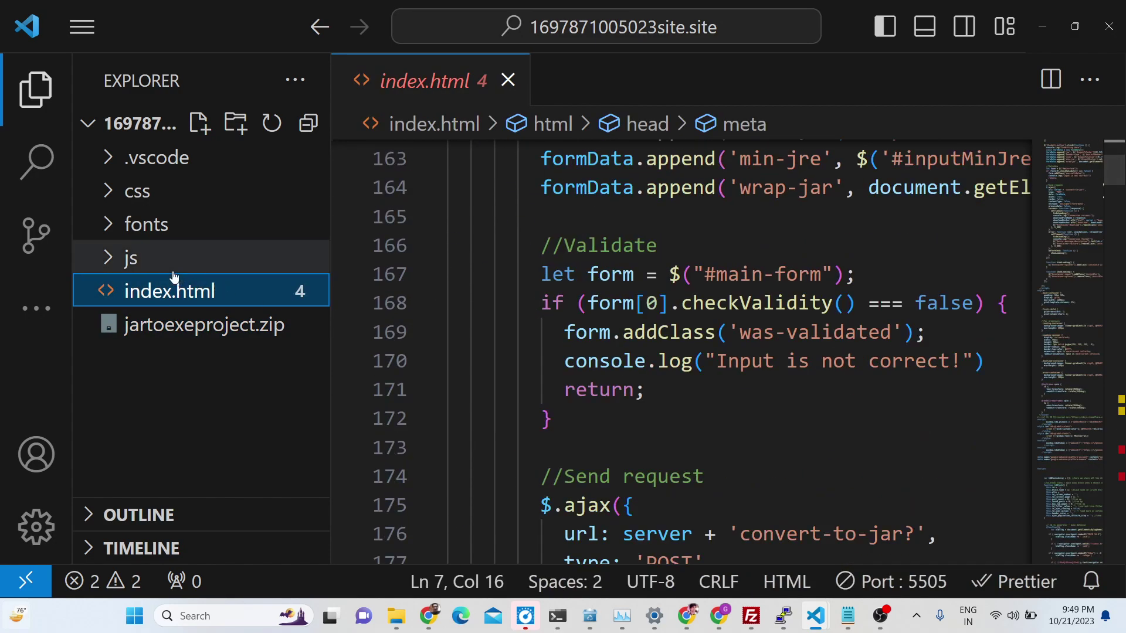
Expand the js, fonts and css folders, then select index.html again.
left_click(172, 260)
scroll(176, 375, "down", 5)
scroll(178, 375, "up", 5)
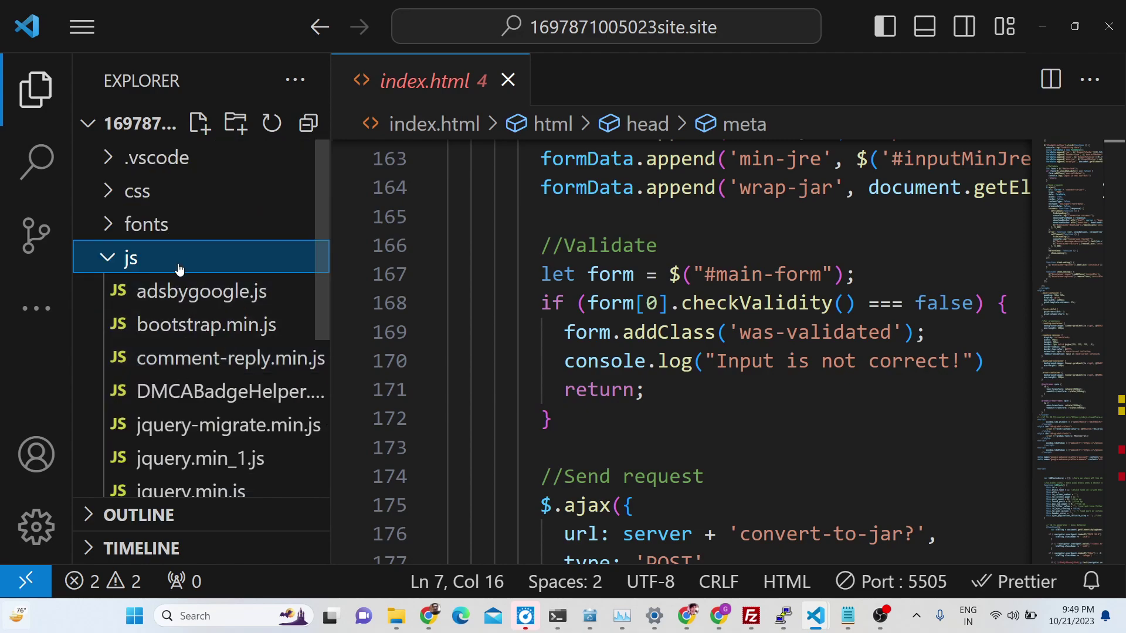
left_click(179, 225)
left_click(183, 197)
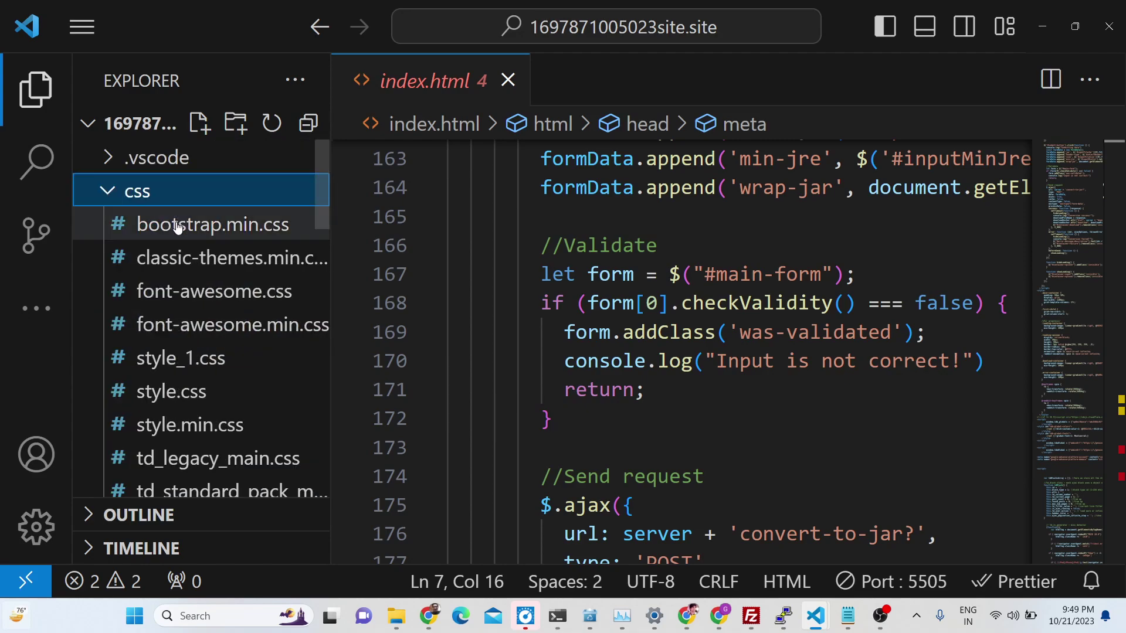
scroll(179, 264, "down", 5)
scroll(181, 293, "up", 5)
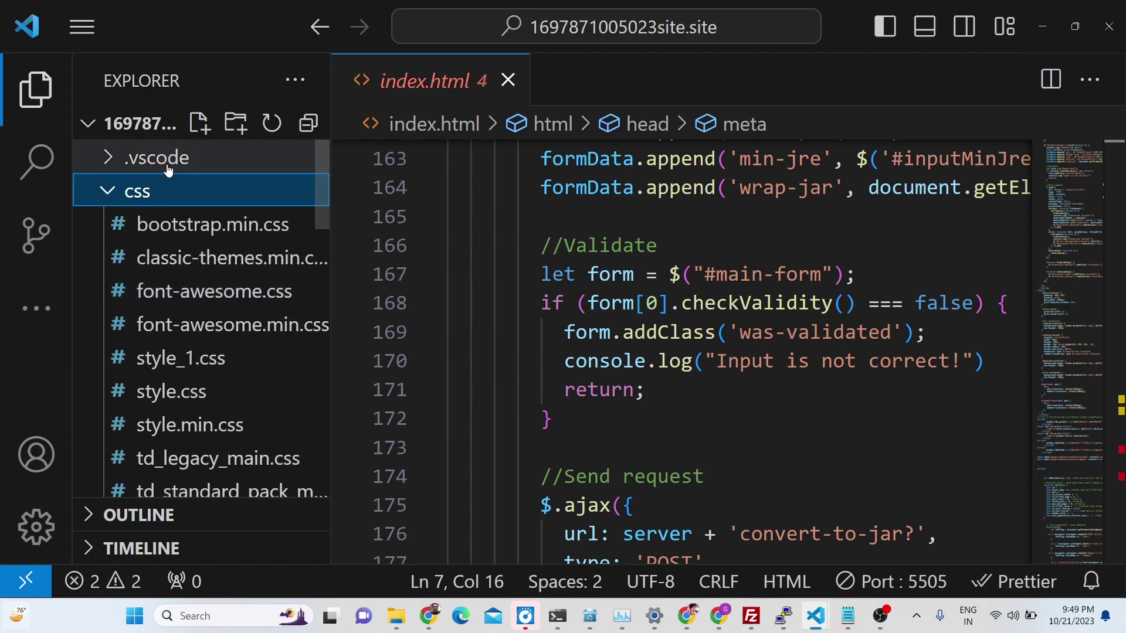
mouse_move(325, 158)
left_mouse_down()
mouse_move(325, 336)
mouse_move(315, 406)
mouse_move(291, 440)
left_mouse_up()
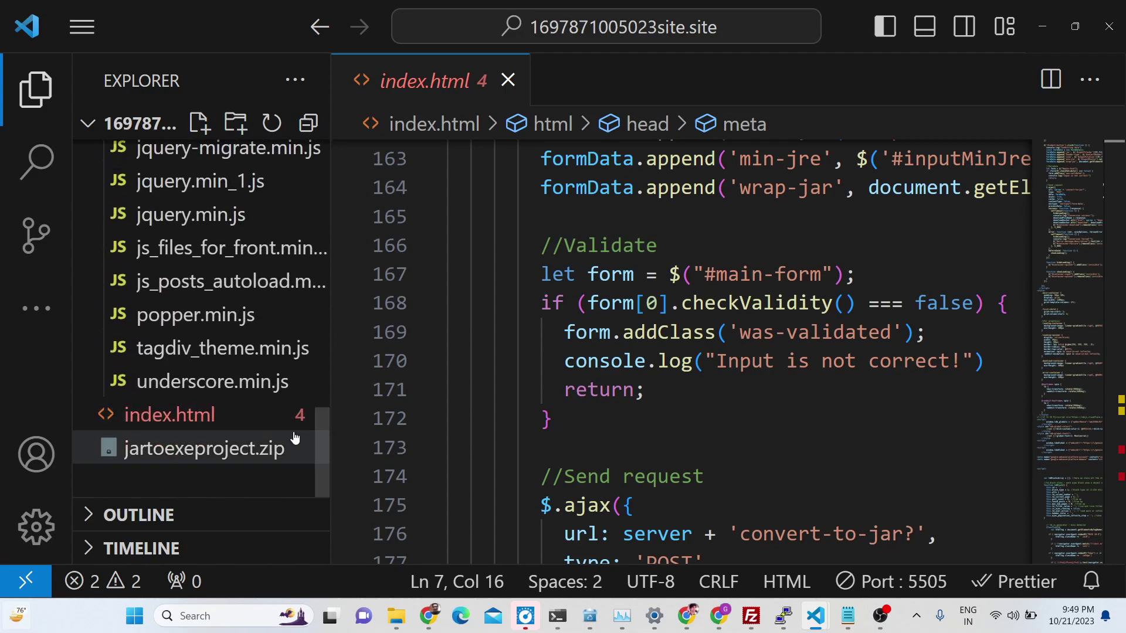
left_click(249, 419)
scroll(568, 342, "up", 5)
scroll(567, 342, "up", 10)
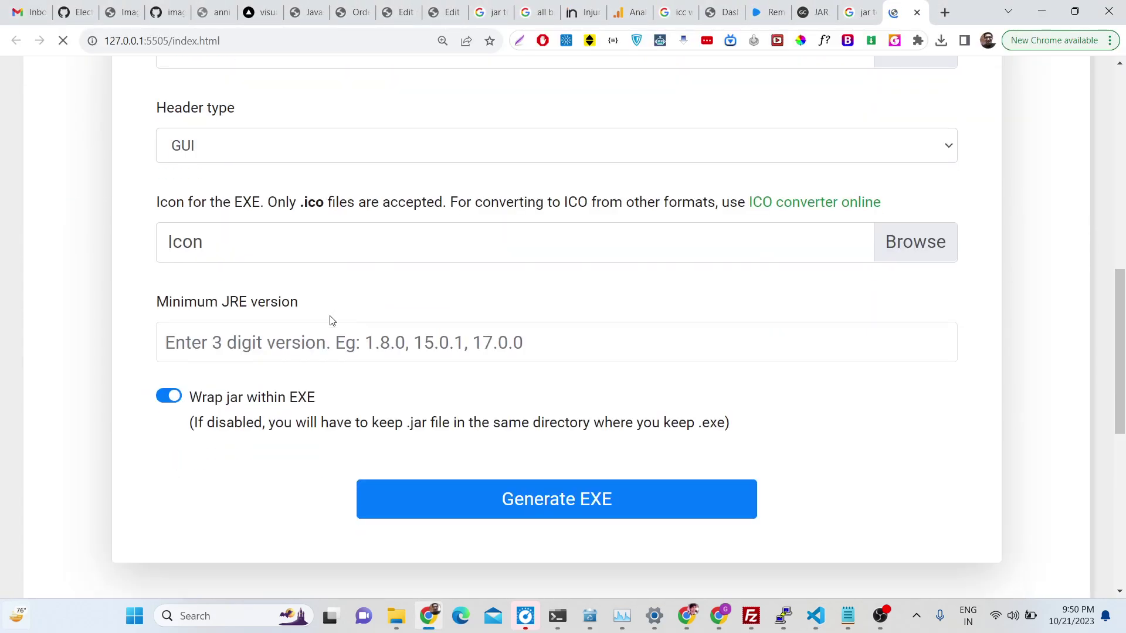
Load video-slideshow-script-generator-0.3.0-demo.jar via the All Files filter.
scroll(330, 321, "up", 1)
left_click(910, 126)
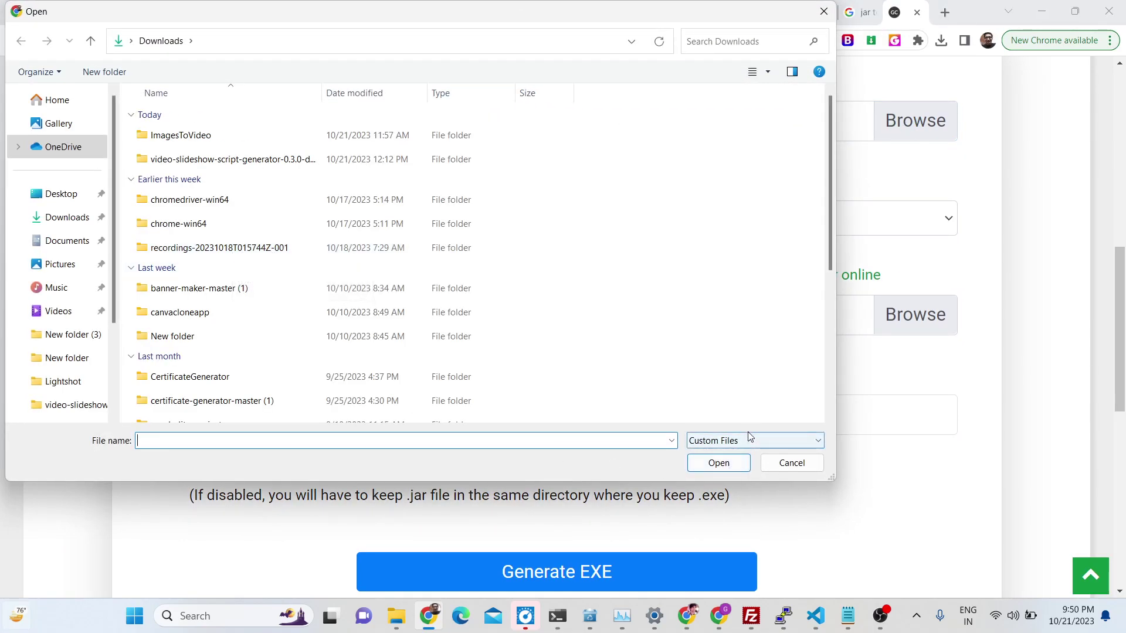
left_click(733, 444)
left_click(716, 466)
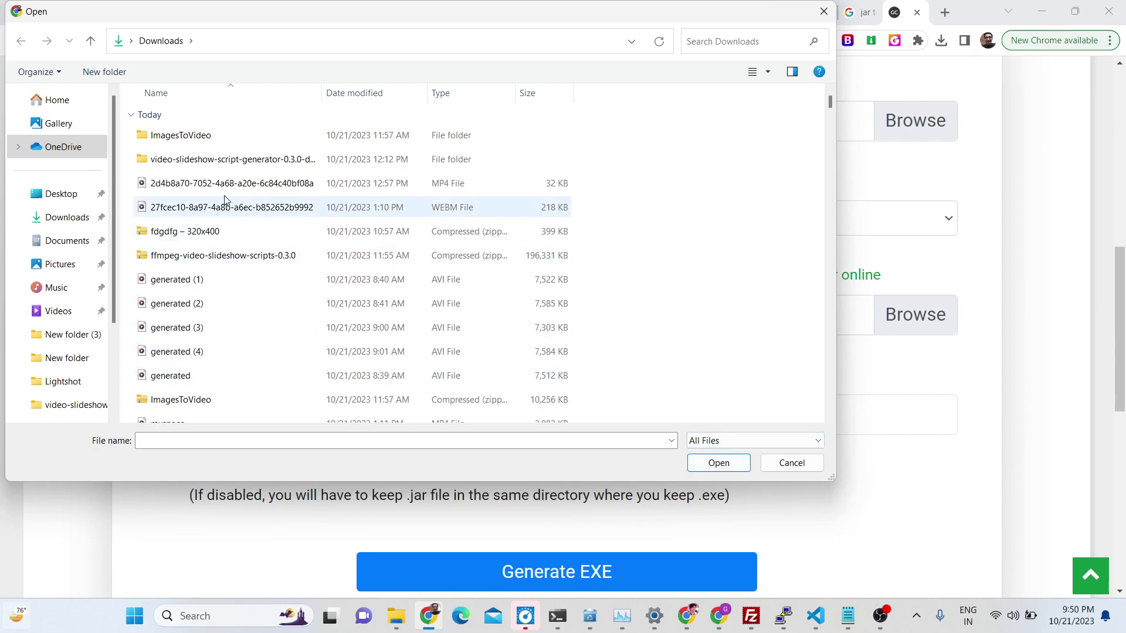
double_click(240, 159)
double_click(241, 135)
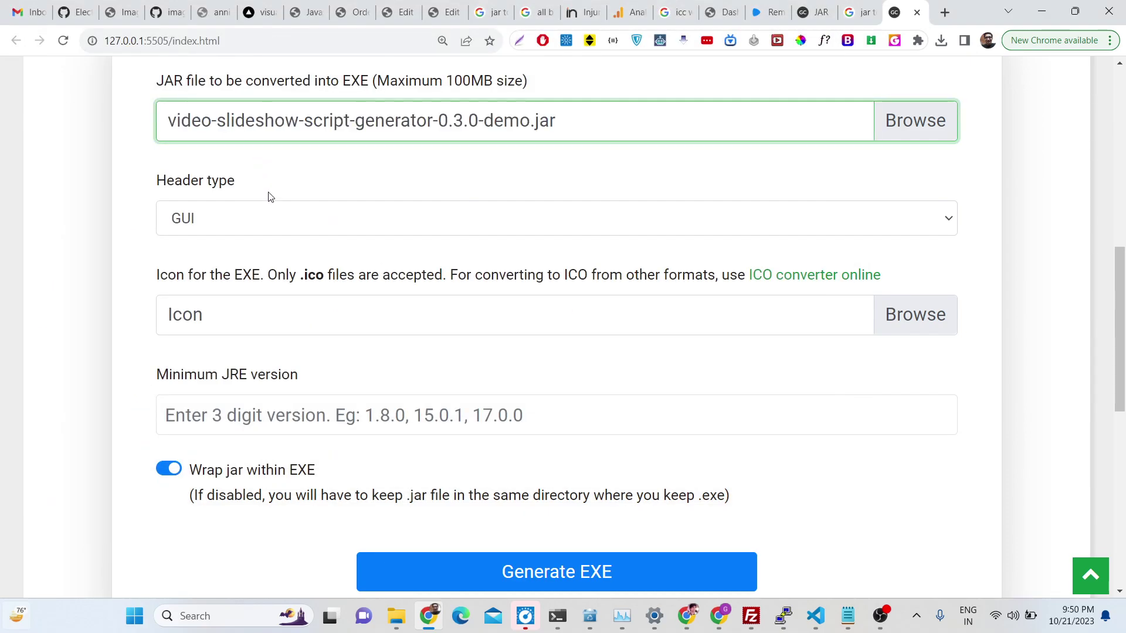
Keep the GUI header type and set favicon.ico from Downloads as the icon.
left_click(270, 221)
left_click(184, 245)
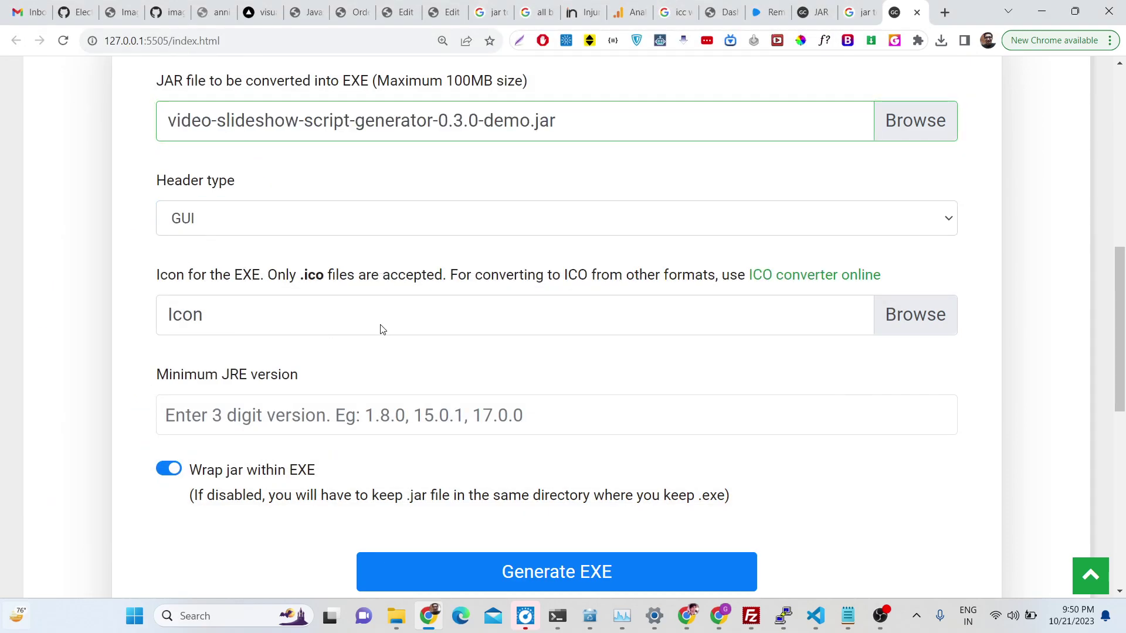
left_click(922, 330)
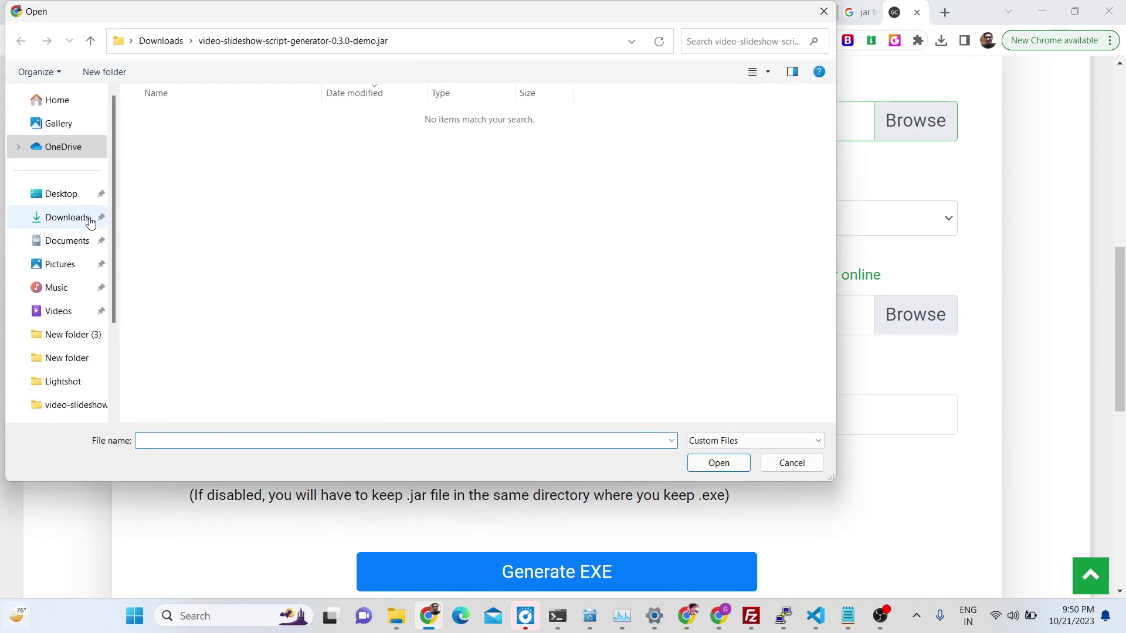
left_click(61, 195)
left_click(67, 217)
scroll(273, 278, "down", 5)
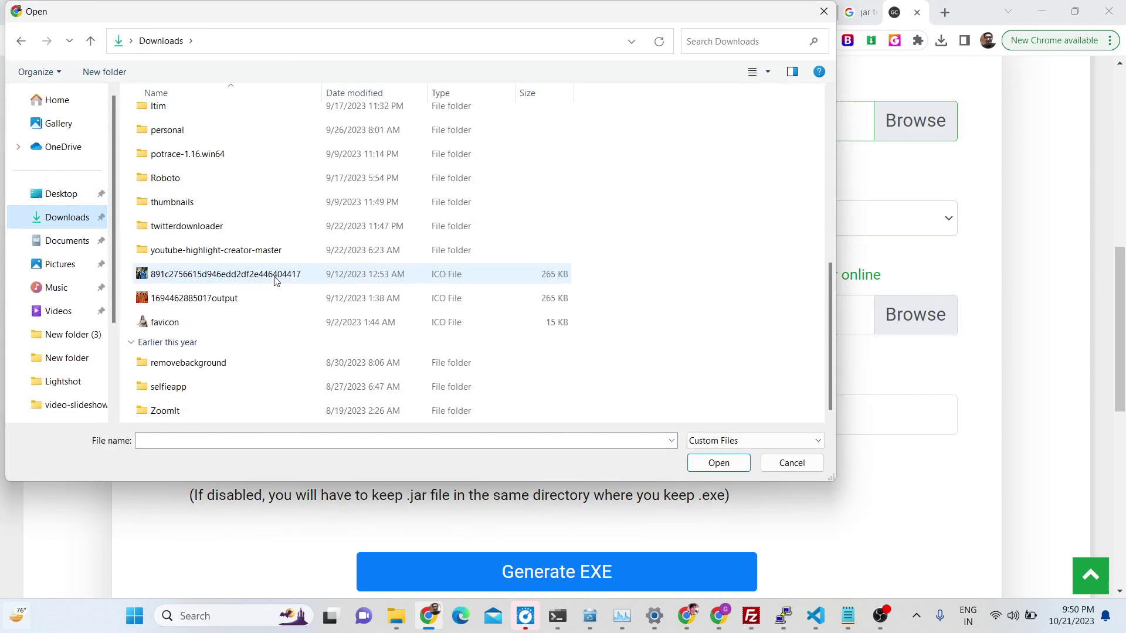
double_click(251, 320)
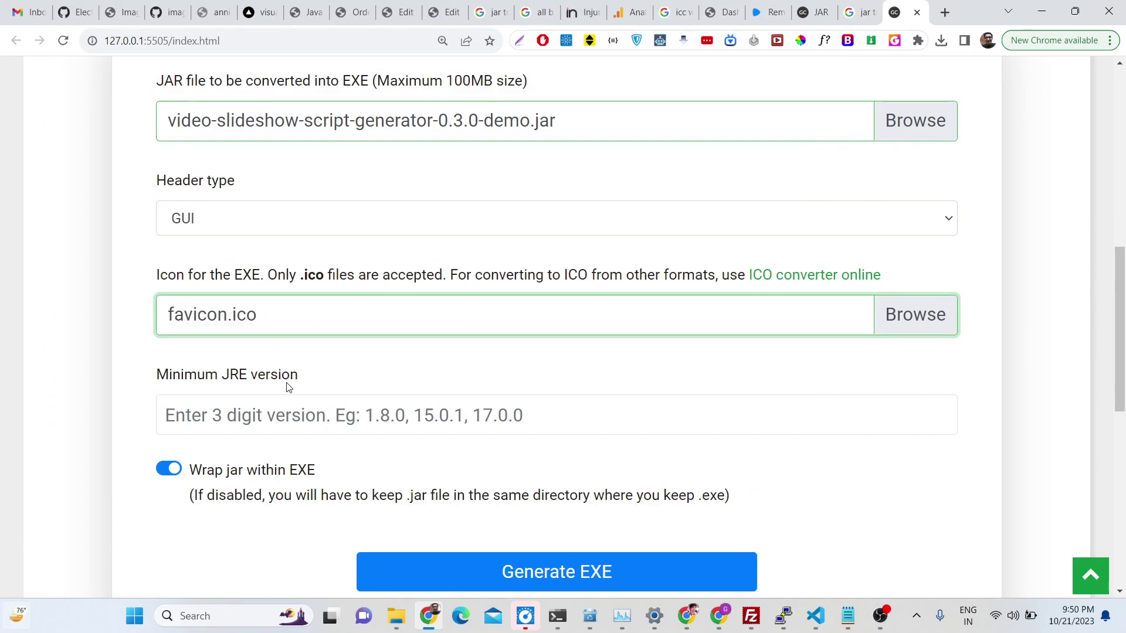
Enter minimum JRE 1.8.0, generate the EXE, and download it.
left_click(284, 412)
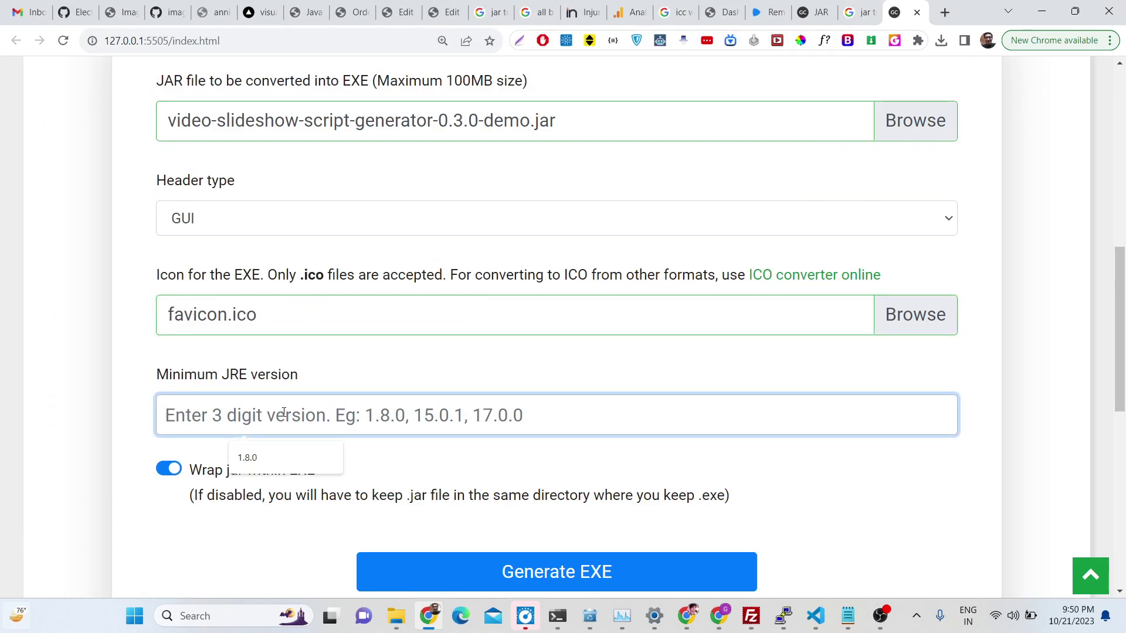
type("1.8.")
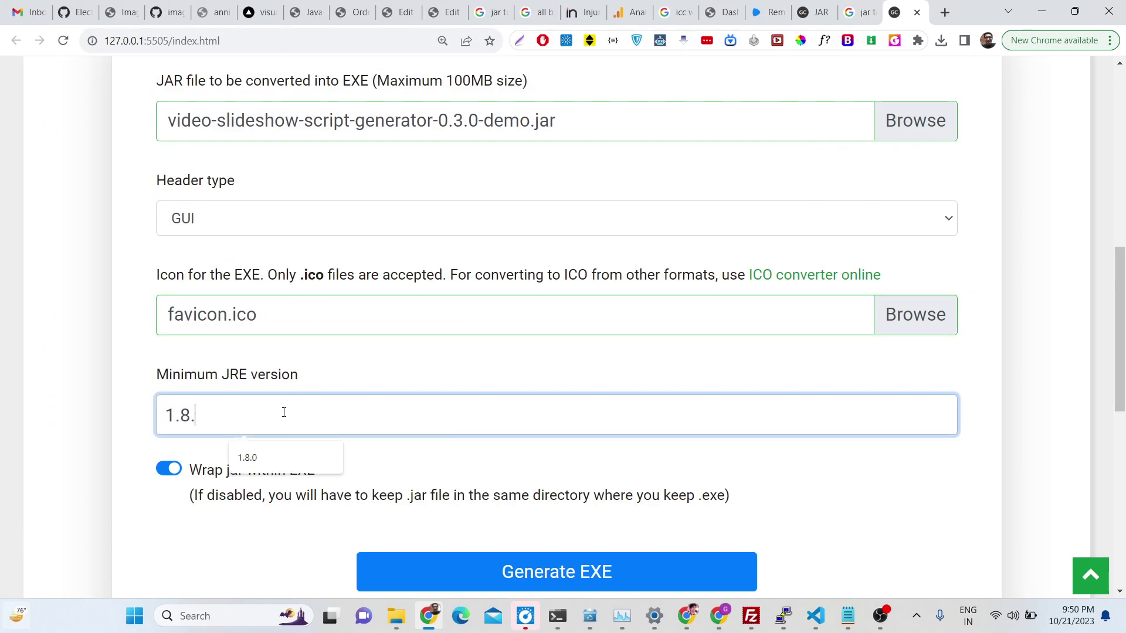
type("0")
left_click(520, 566)
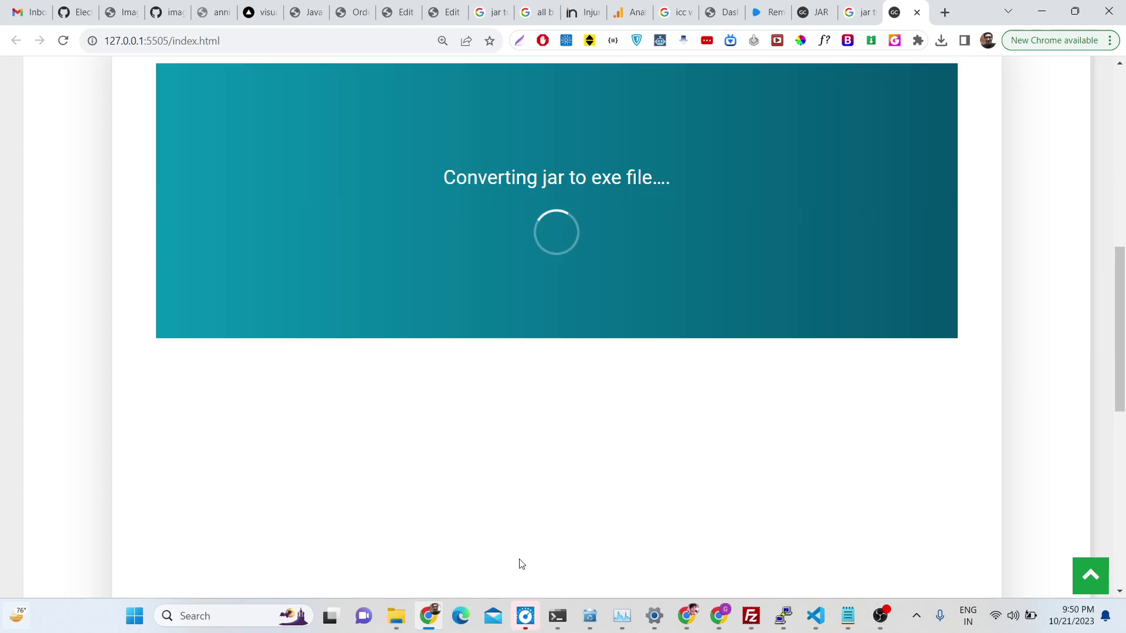
scroll(504, 417, "up", 1)
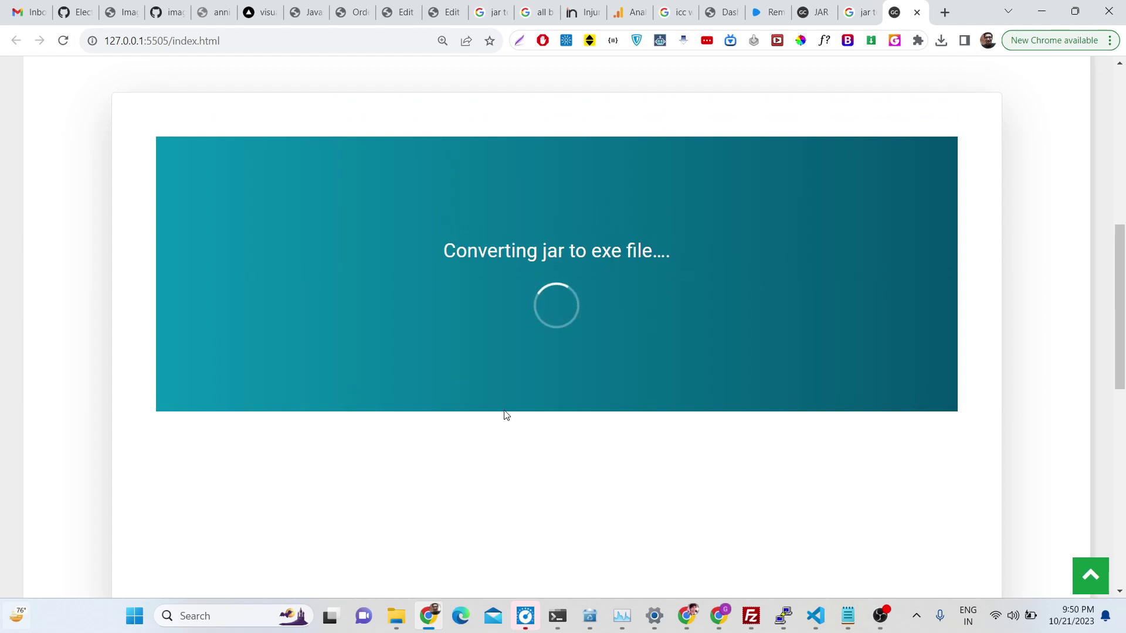
left_click(546, 460)
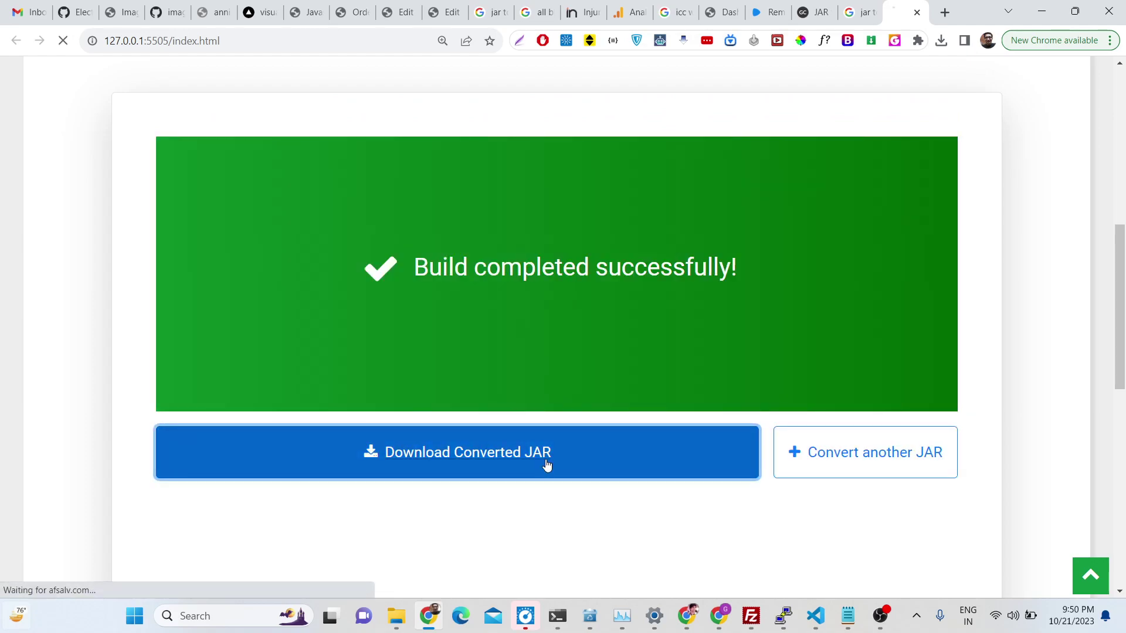
In a new tab, search 'jar to exe converter' and scroll through the converter sites.
left_click(944, 13)
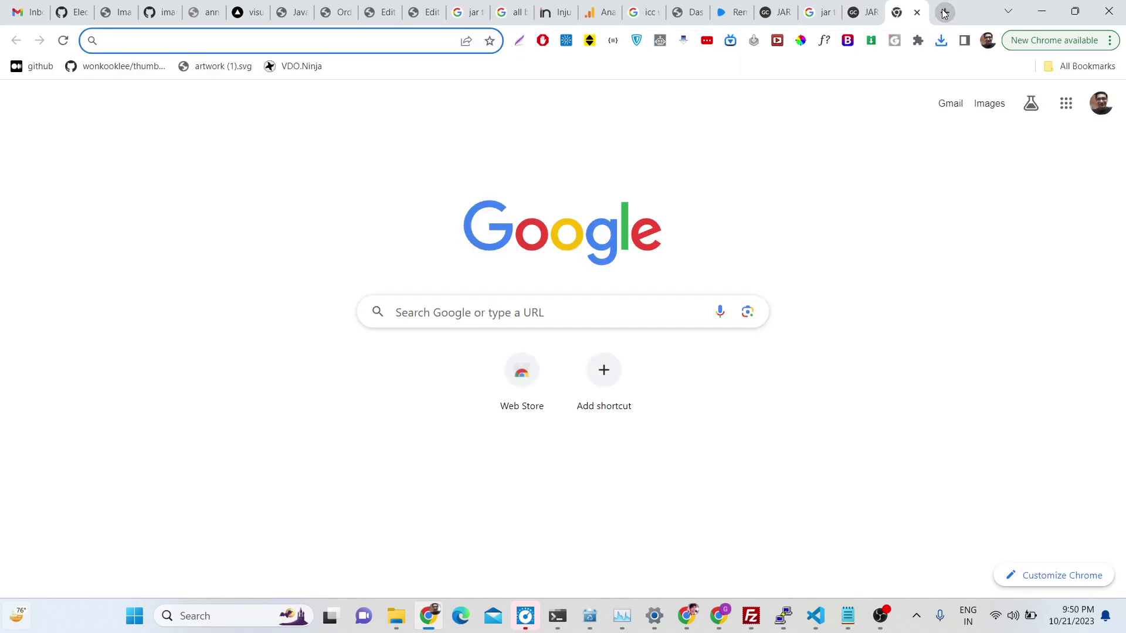
type("jar to exe")
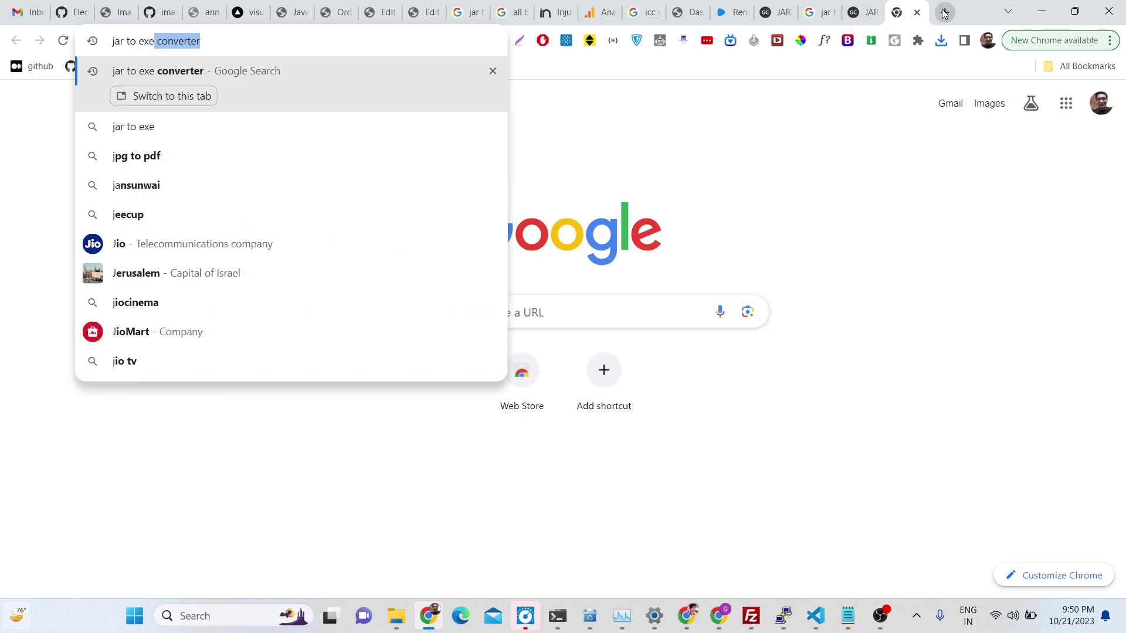
type(" converter")
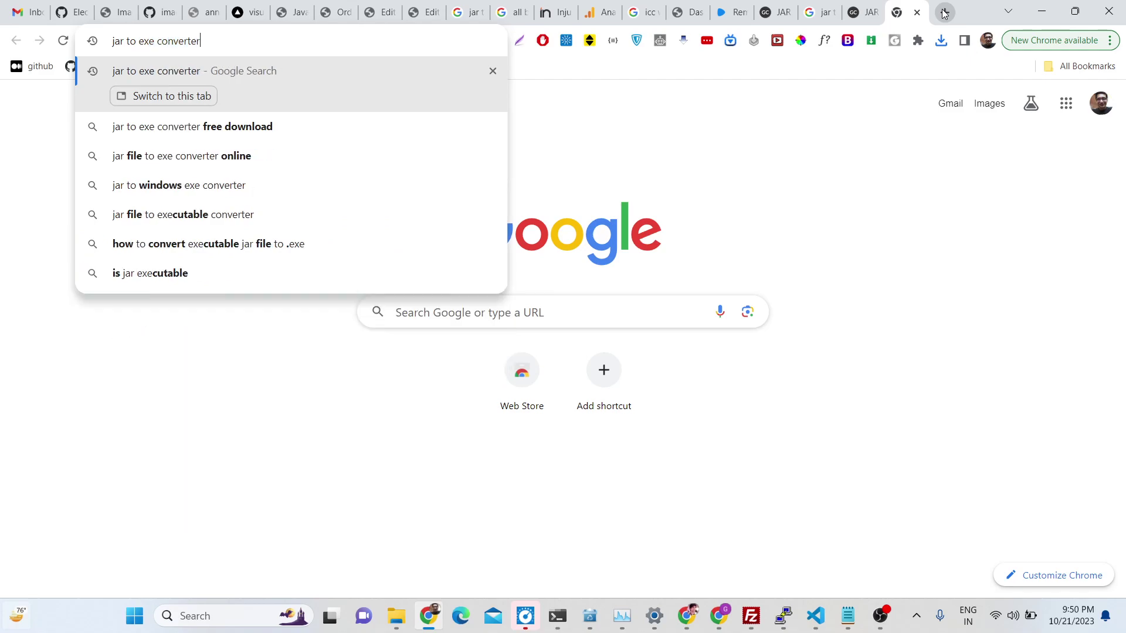
key("Return")
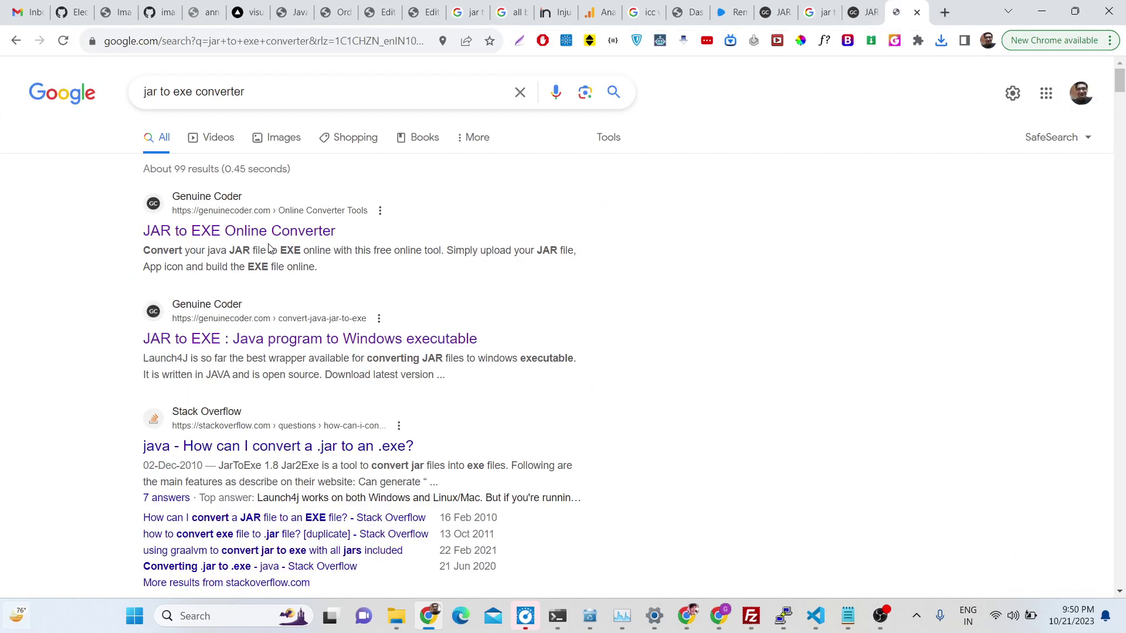
scroll(272, 317, "down", 7)
scroll(271, 317, "up", 7)
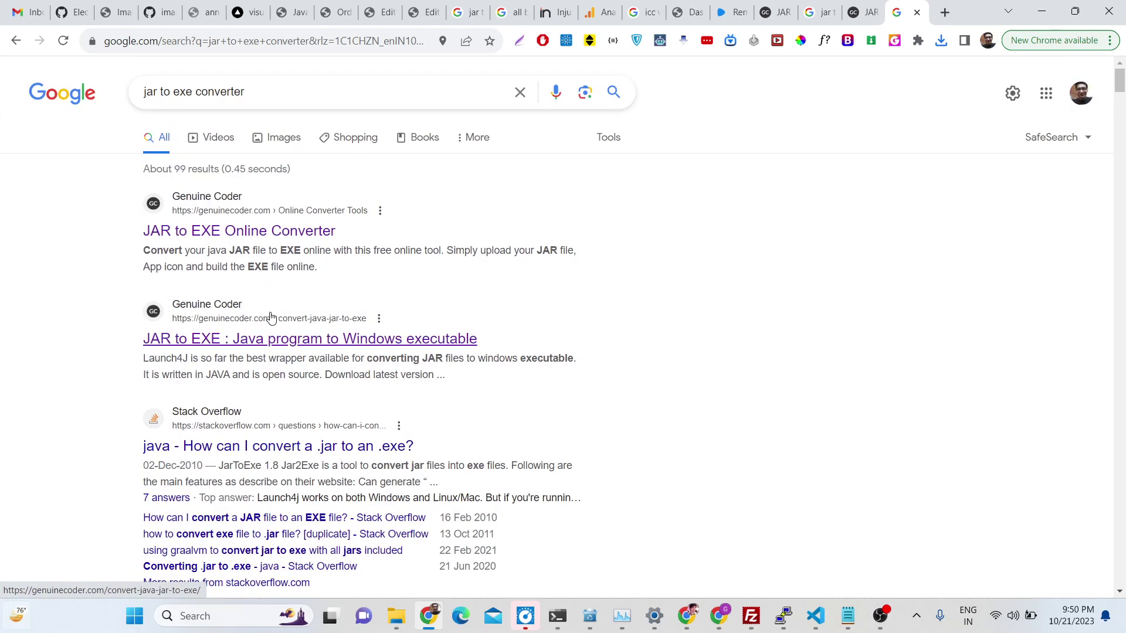
scroll(271, 317, "down", 7)
scroll(272, 317, "up", 7)
scroll(271, 317, "down", 8)
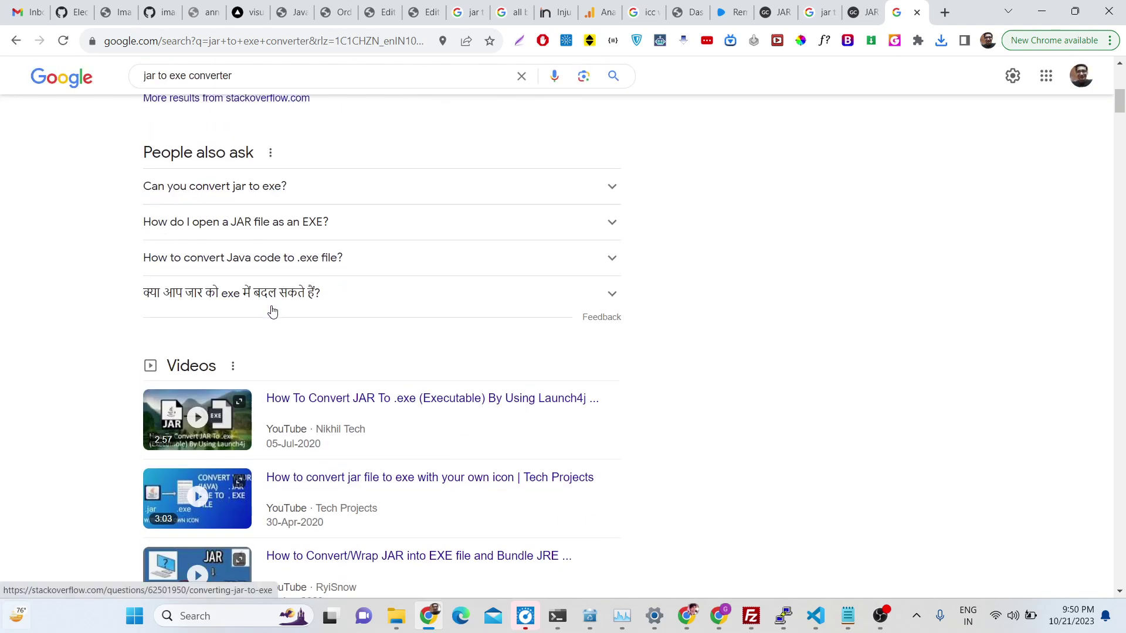
scroll(271, 317, "up", 4)
scroll(272, 311, "up", 3)
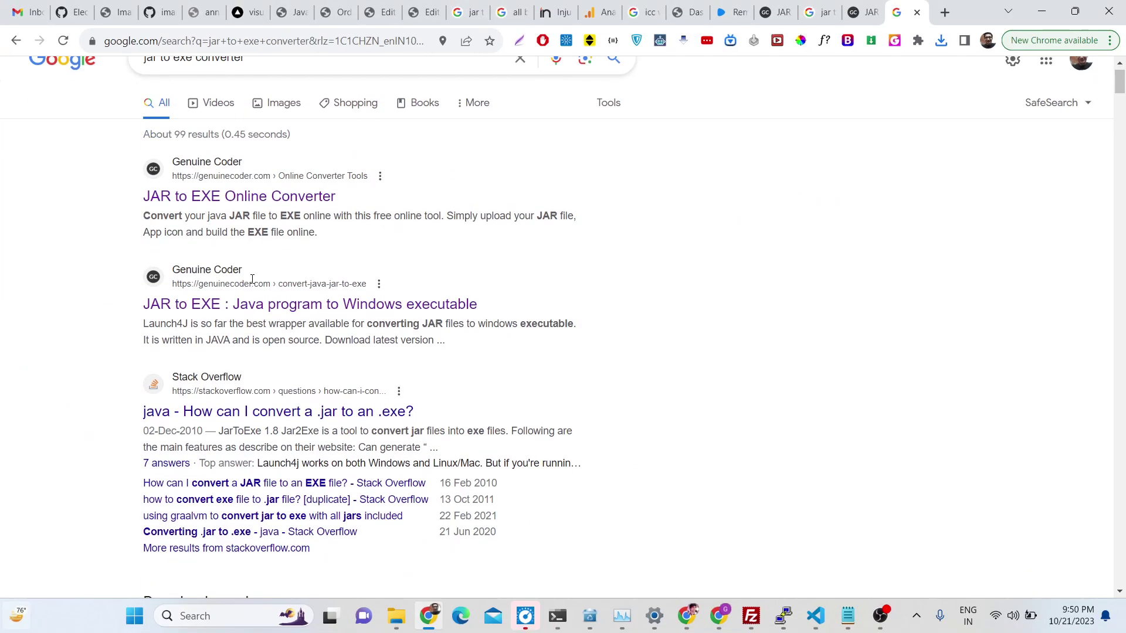
scroll(252, 285, "down", 10)
scroll(252, 285, "down", 7)
scroll(252, 285, "down", 6)
scroll(252, 285, "down", 5)
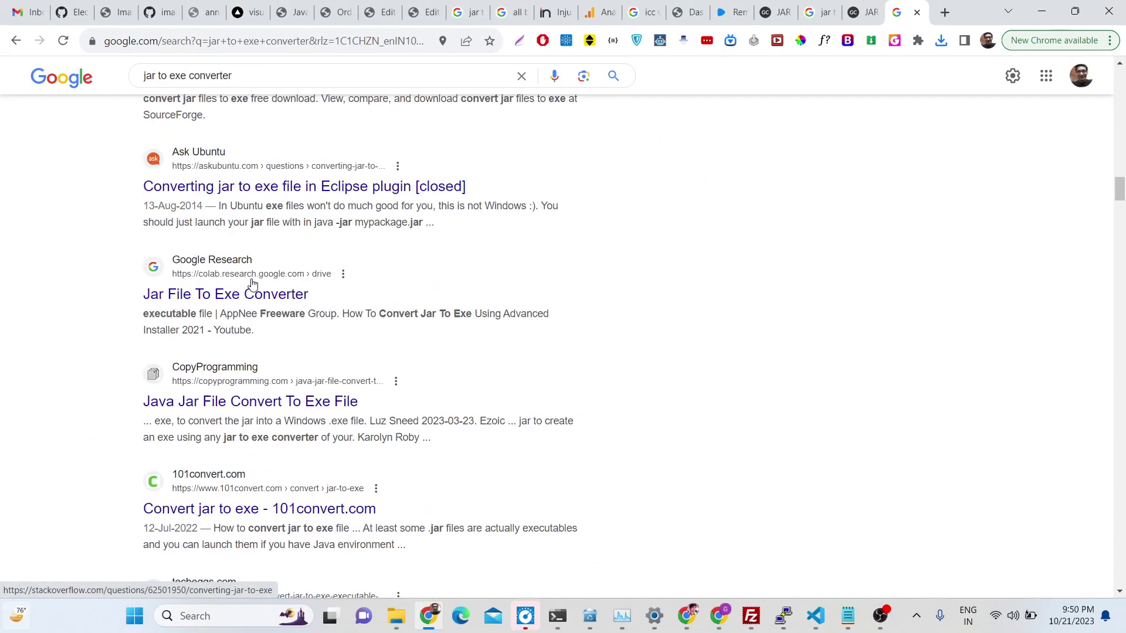
scroll(252, 285, "down", 5)
scroll(252, 285, "up", 5)
scroll(252, 285, "up", 5)
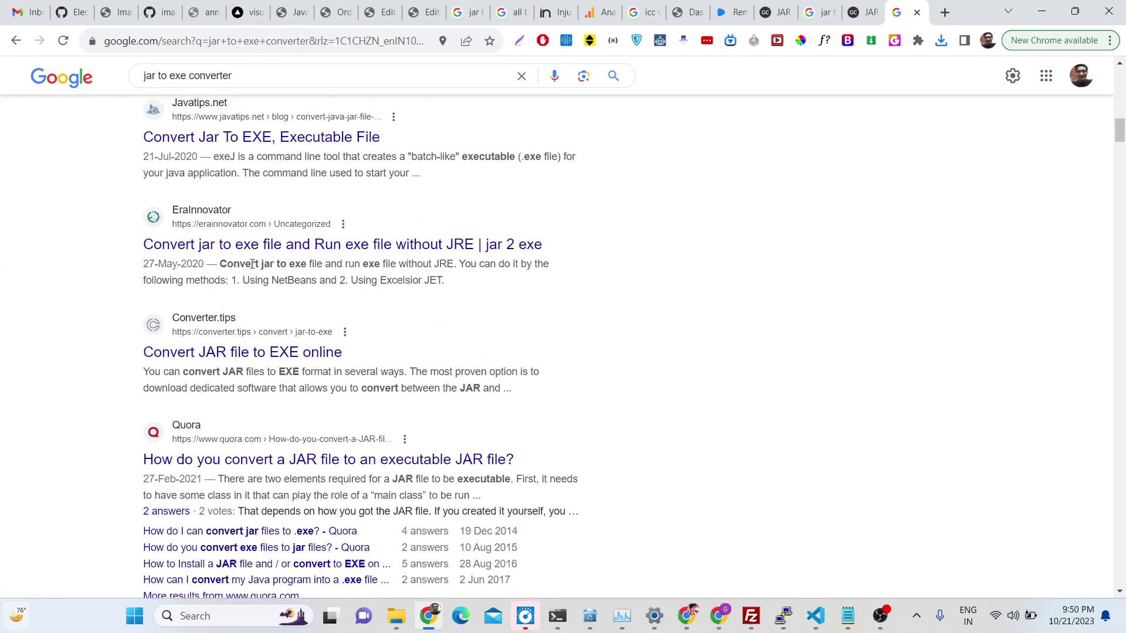
scroll(253, 270, "up", 5)
scroll(253, 265, "up", 9)
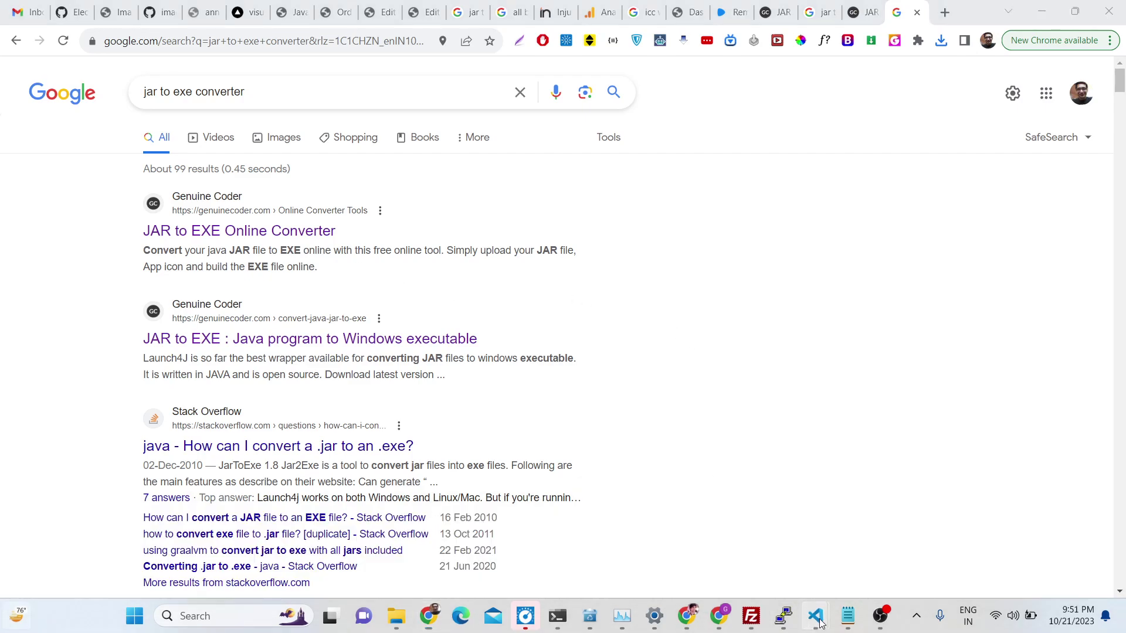
mouse_move(815, 616)
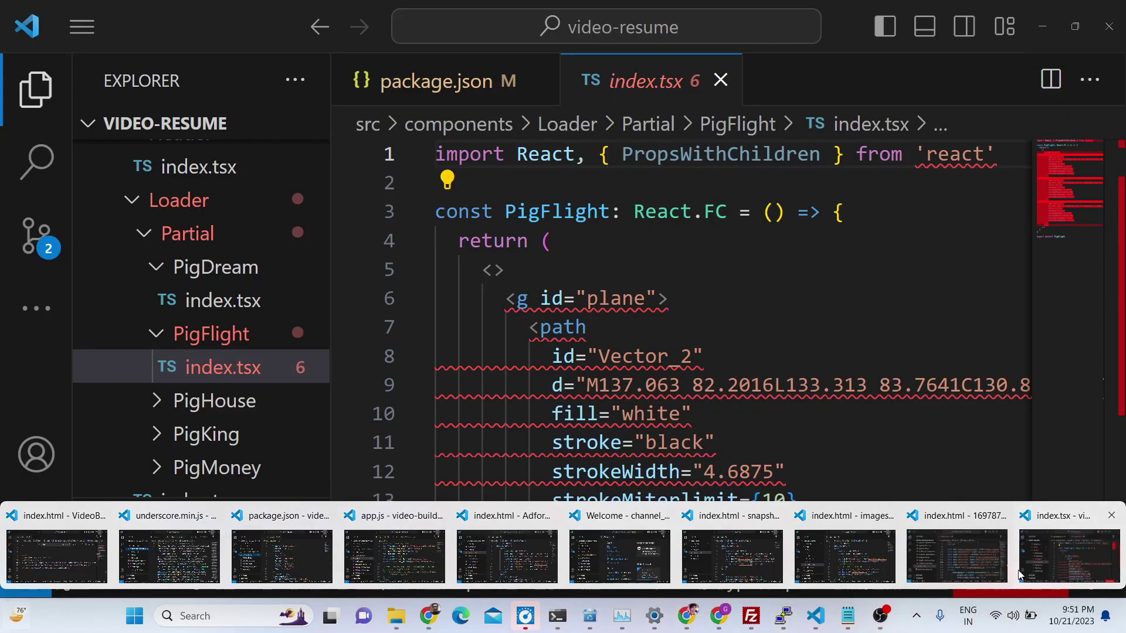
Switch back to VS Code and scroll the Explorer to the top.
left_click(957, 557)
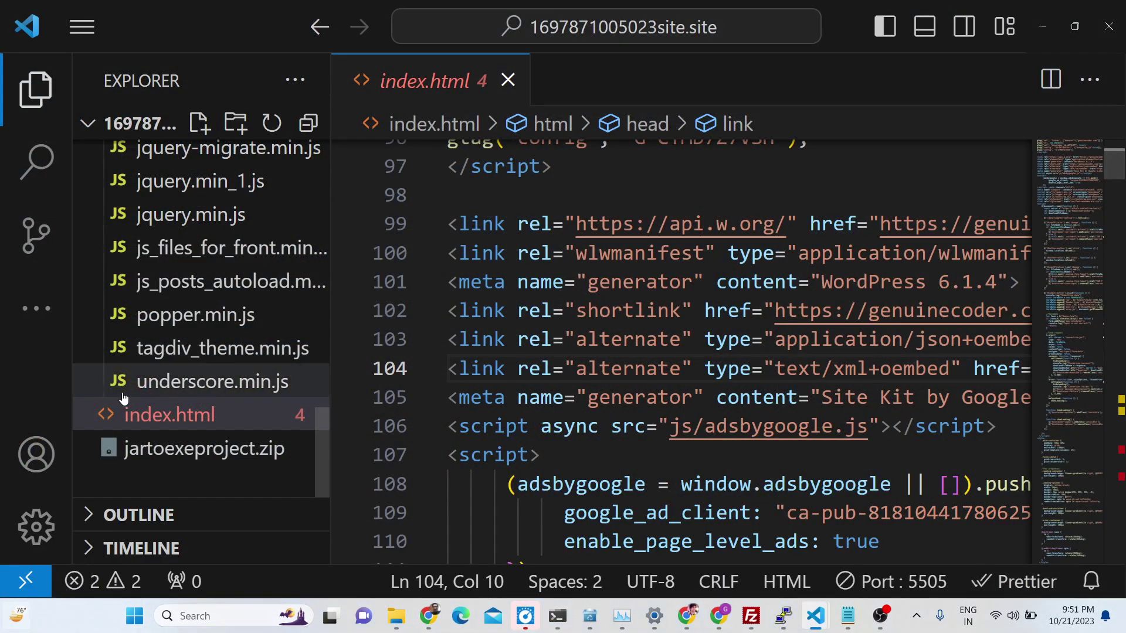
scroll(124, 392, "up", 5)
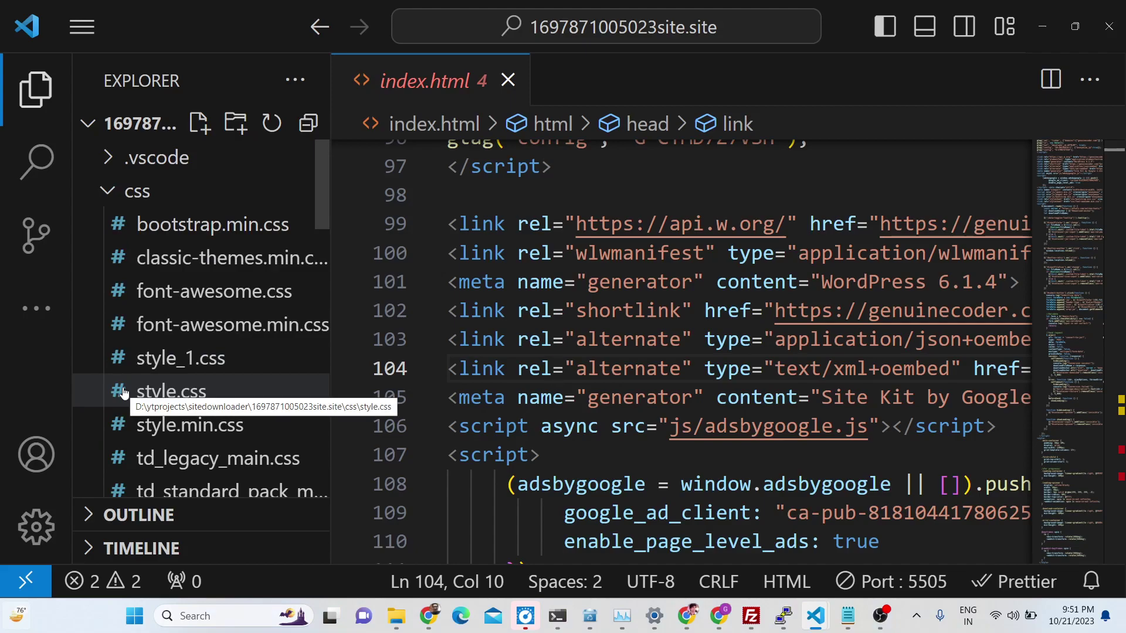